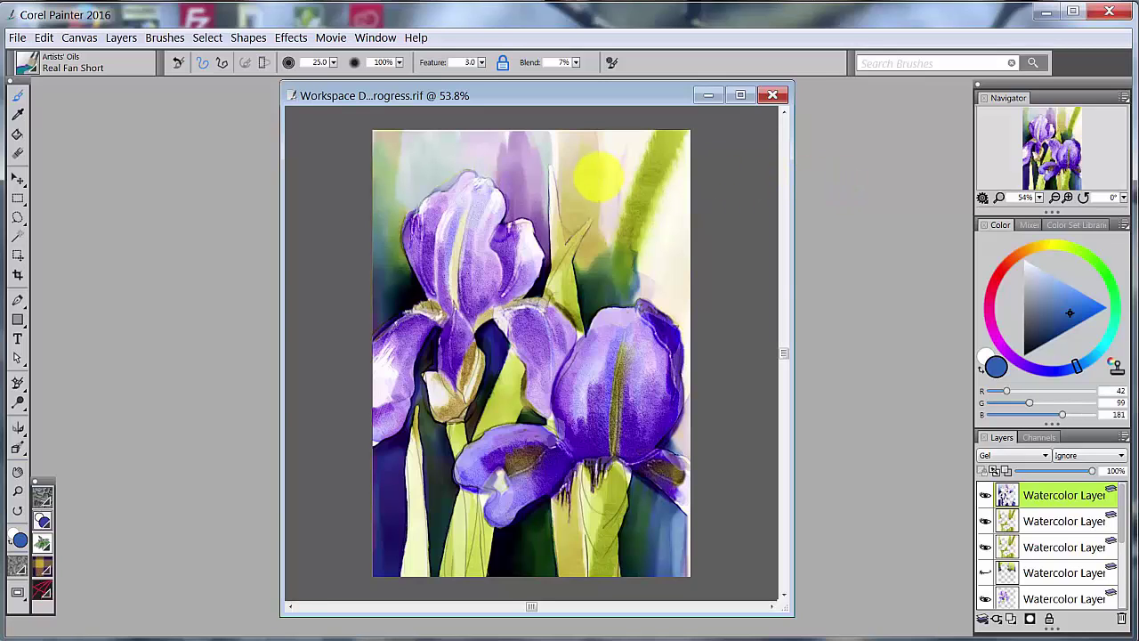
Check the Workspace submenu, then switch the palettes to the Default arrangement
click(375, 37)
mouse_move(247, 126)
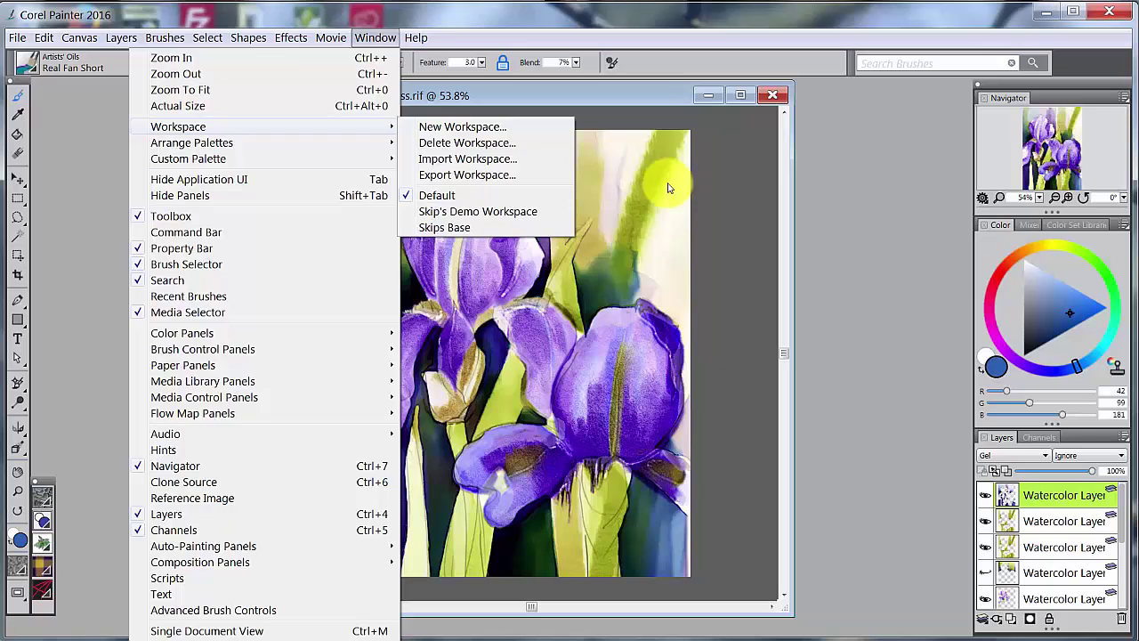
click(828, 153)
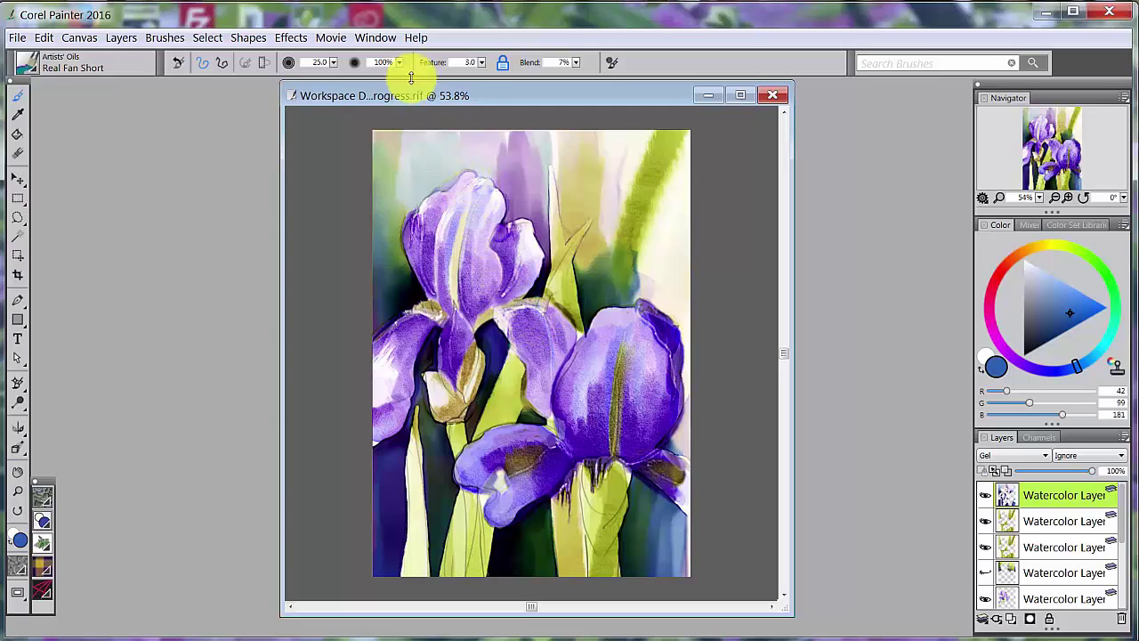
click(375, 38)
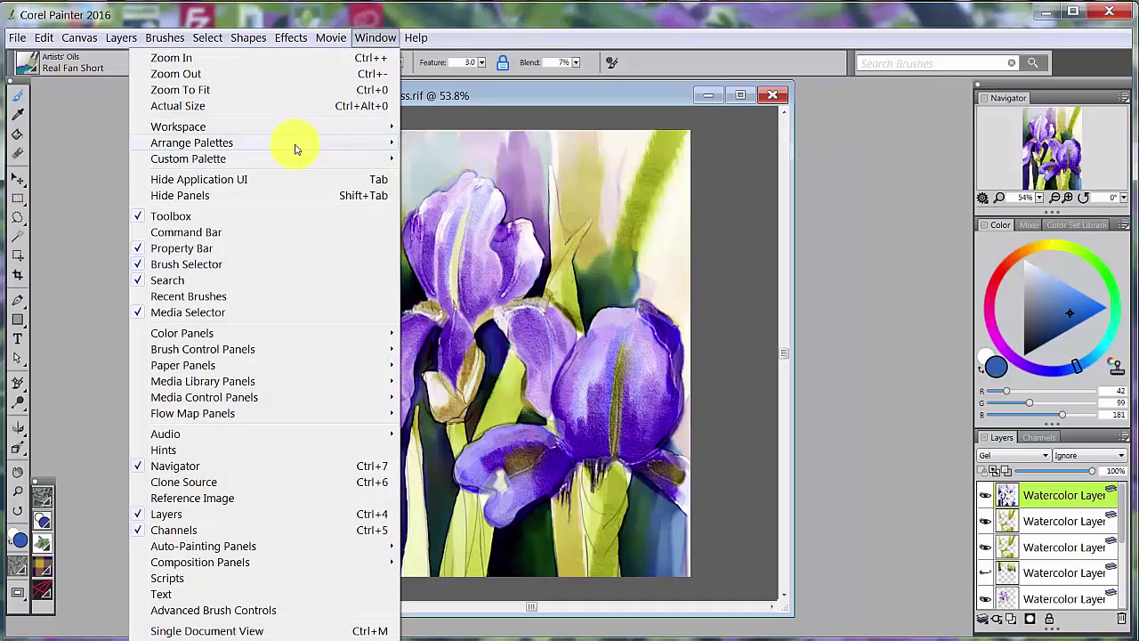
mouse_move(297, 145)
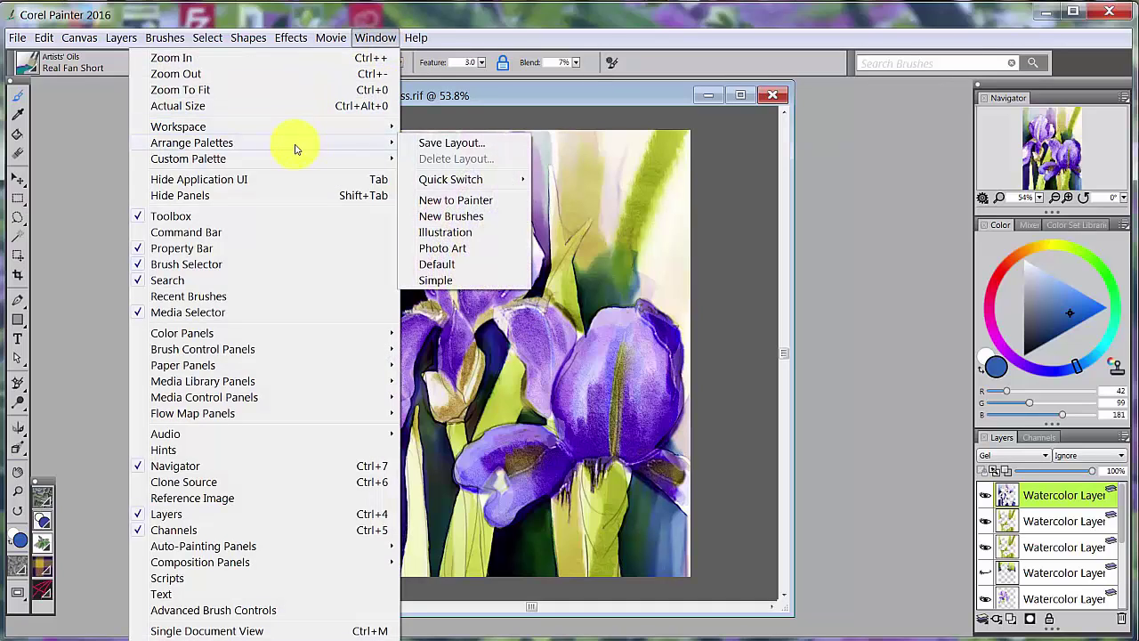
click(456, 269)
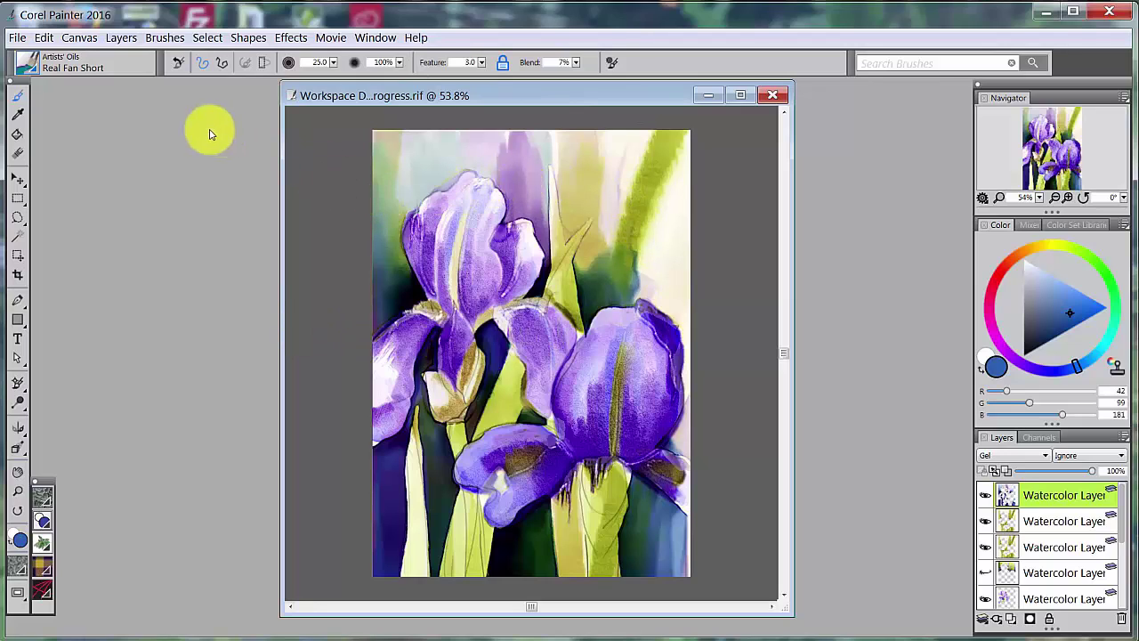
click(32, 70)
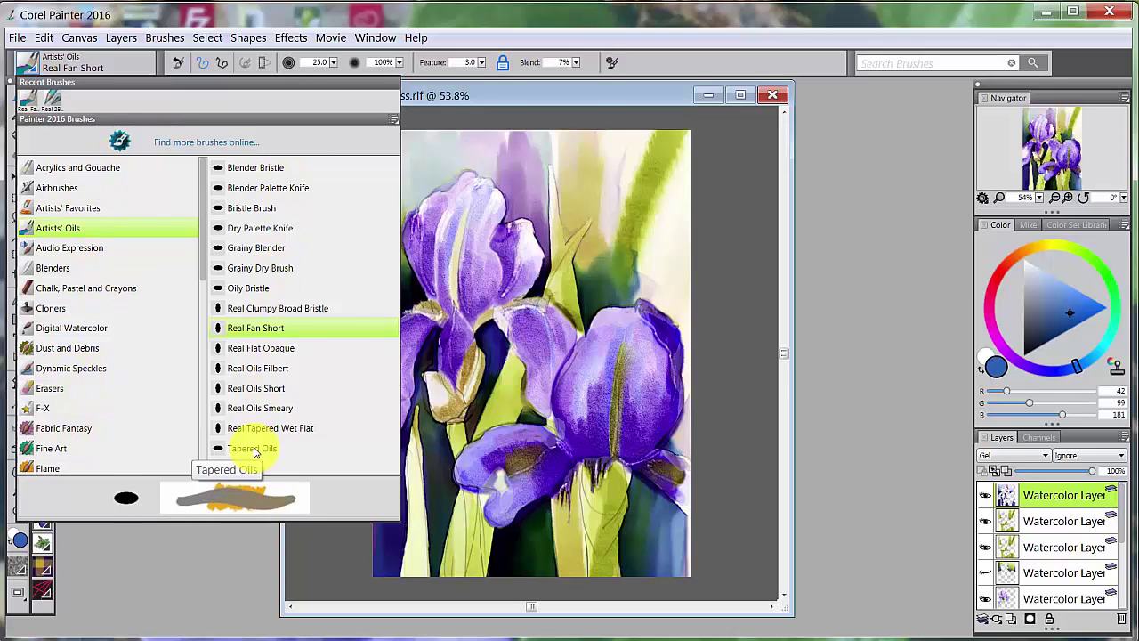
click(394, 119)
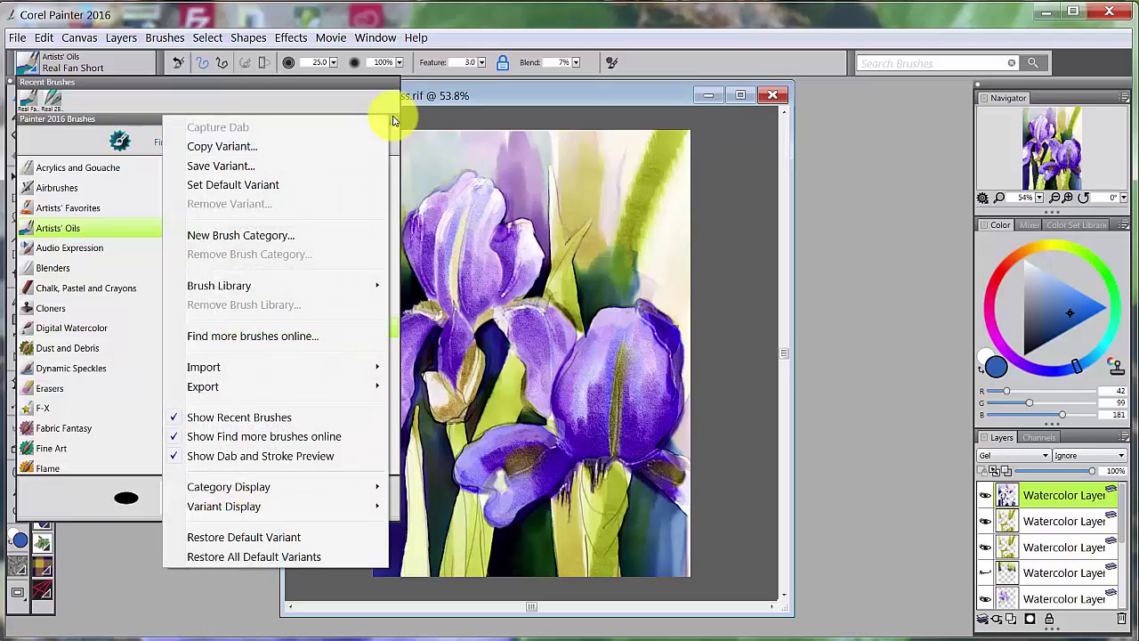
mouse_move(251, 295)
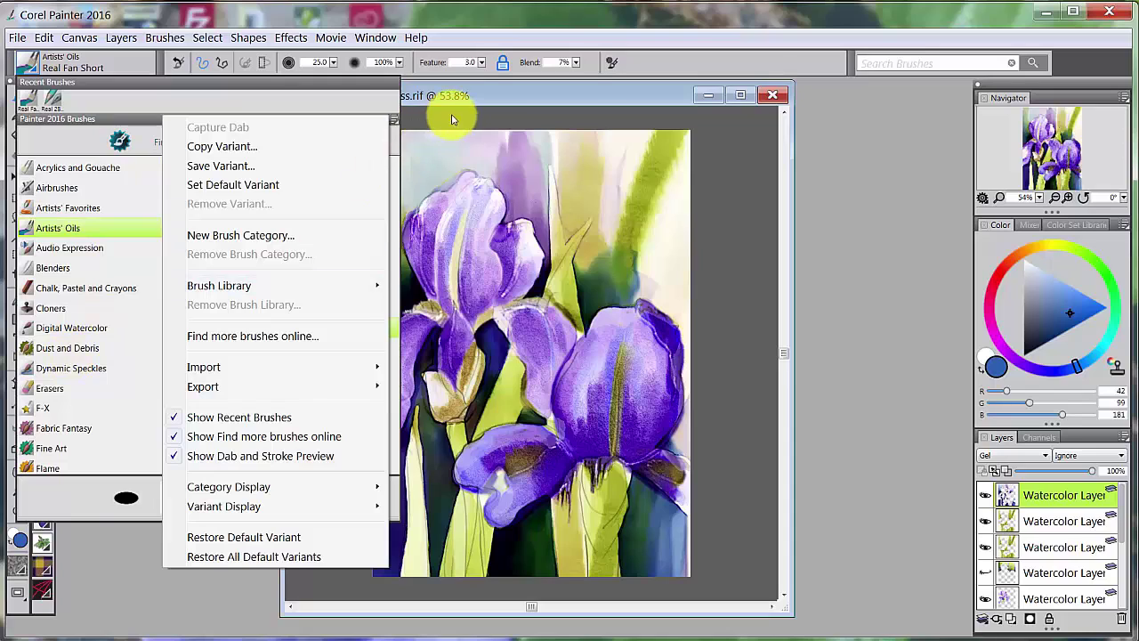
click(841, 223)
click(845, 193)
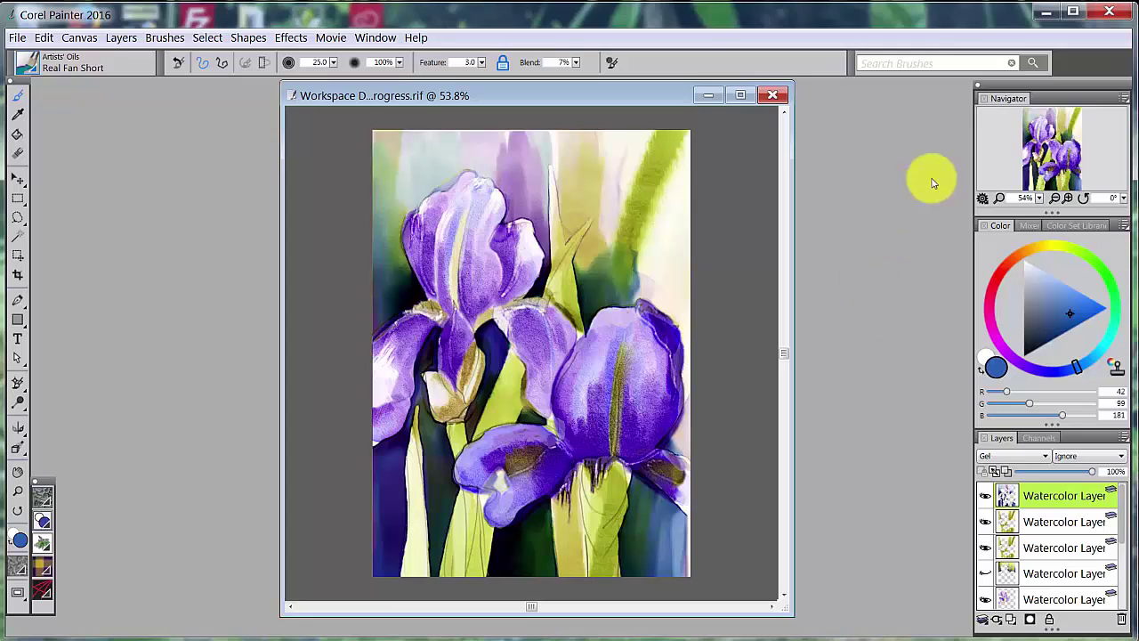
mouse_move(1030, 89)
mouse_down()
mouse_move(1020, 89)
mouse_move(1033, 88)
mouse_move(1029, 102)
mouse_up()
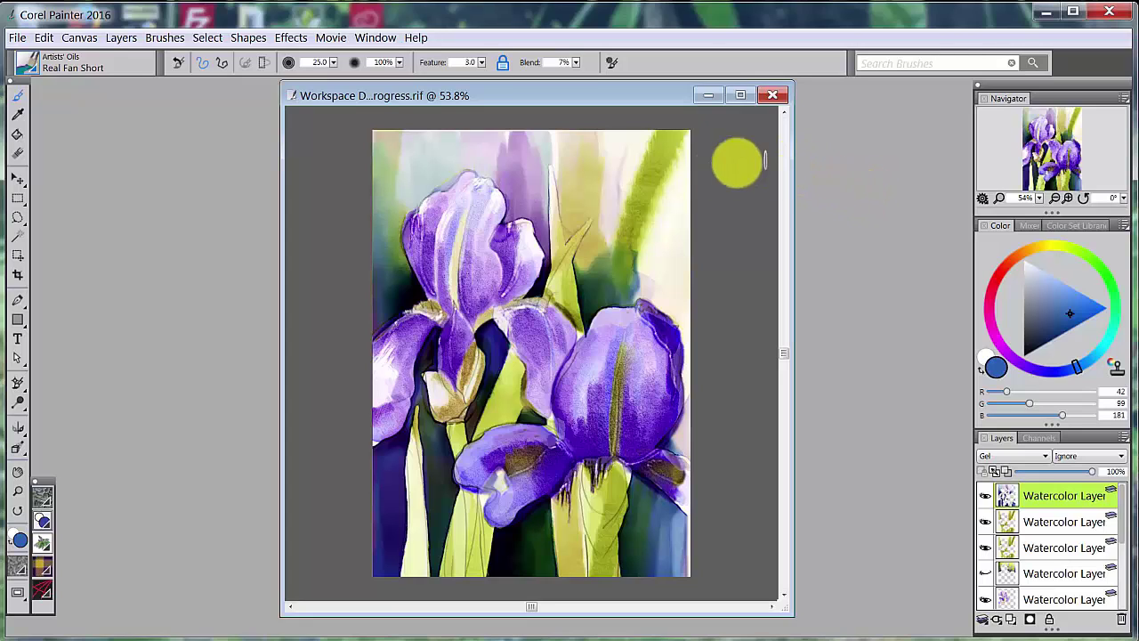
Save a new workspace named 'Video Demo' with Default as its base workspace
click(375, 37)
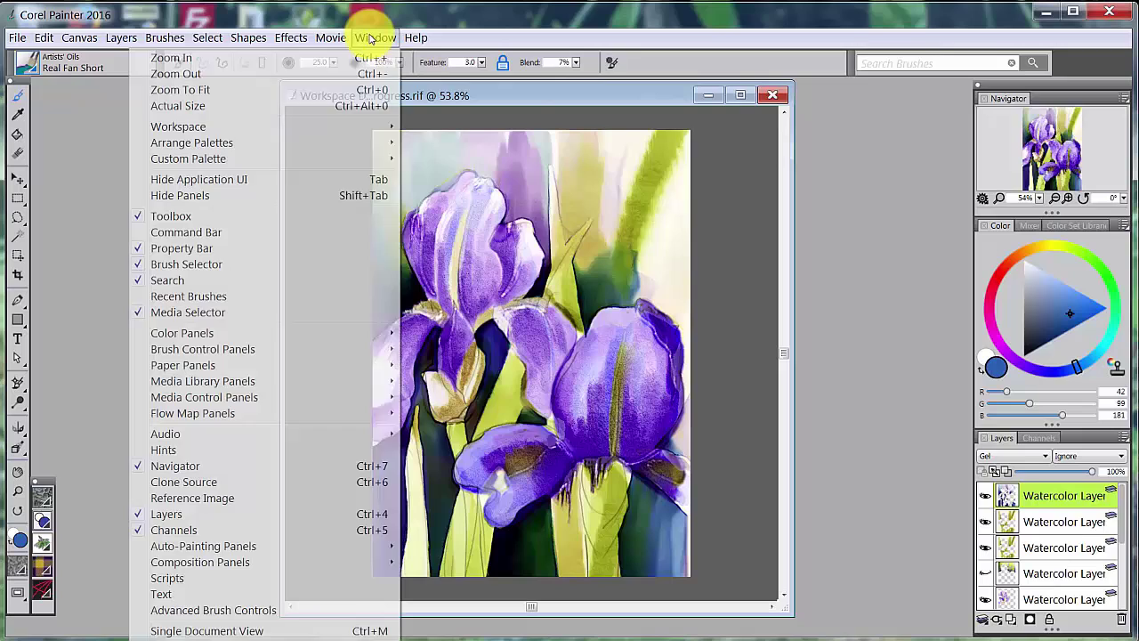
mouse_move(249, 127)
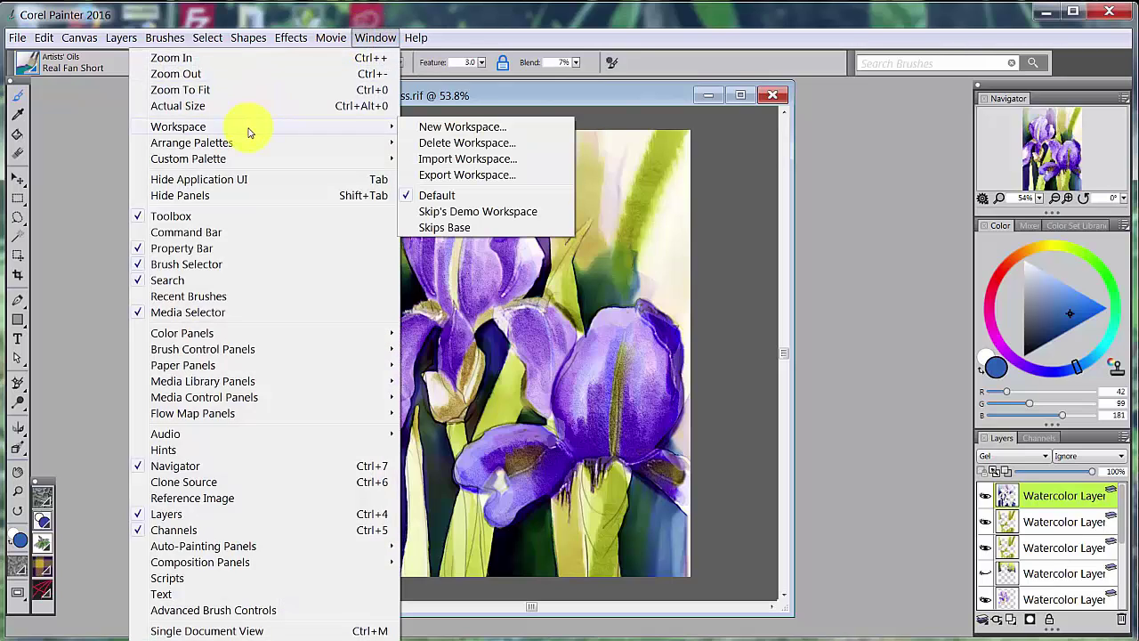
click(459, 129)
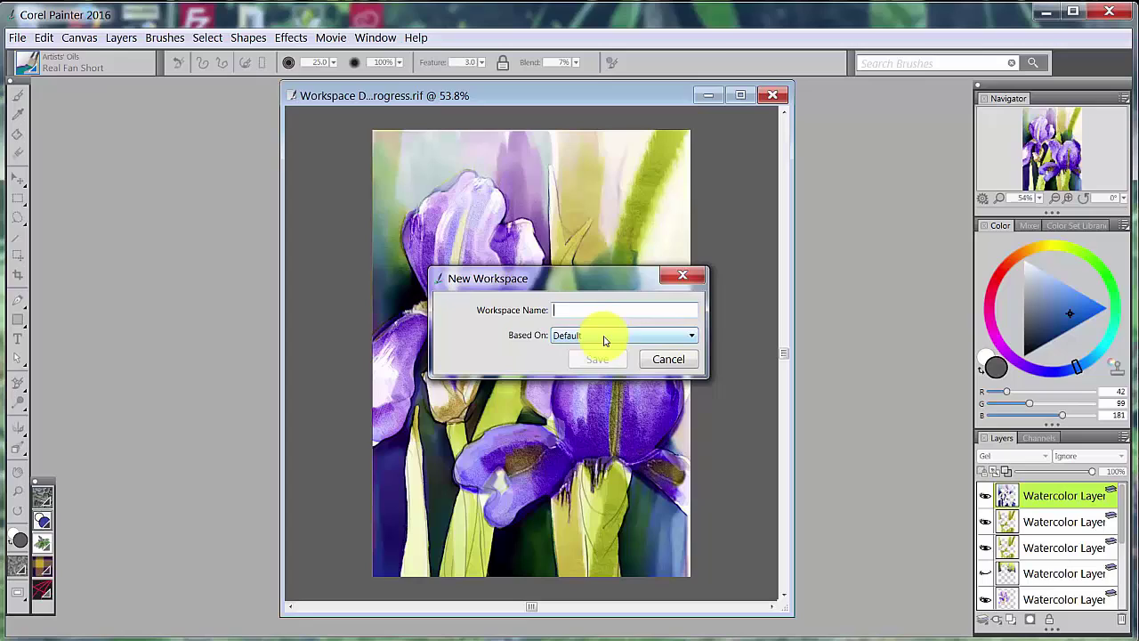
key(Tab)
click(693, 339)
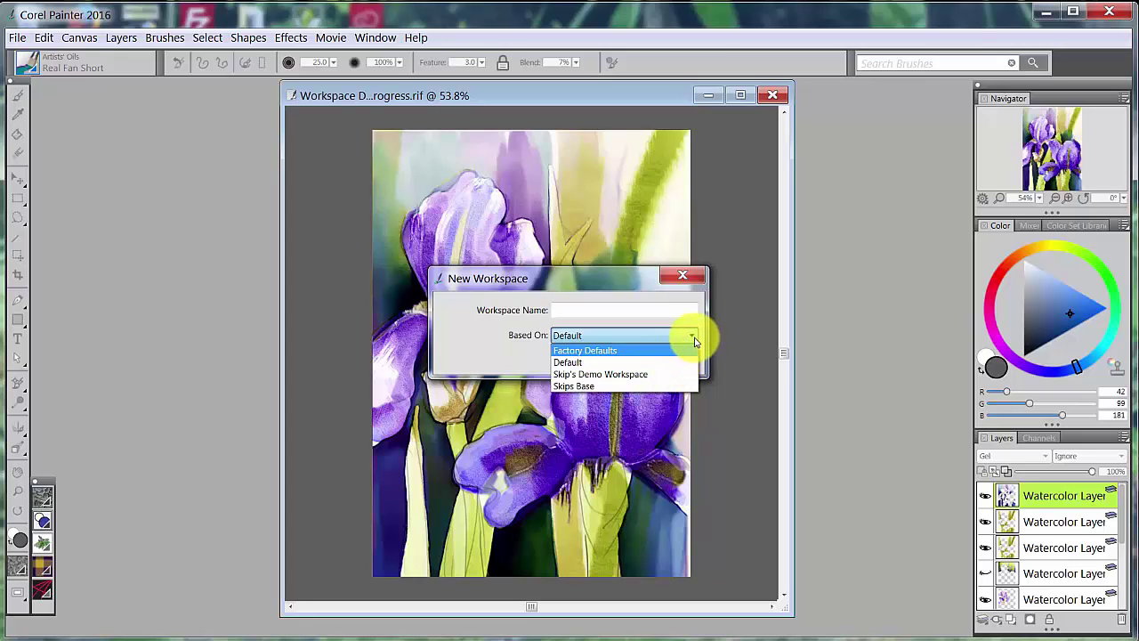
click(693, 337)
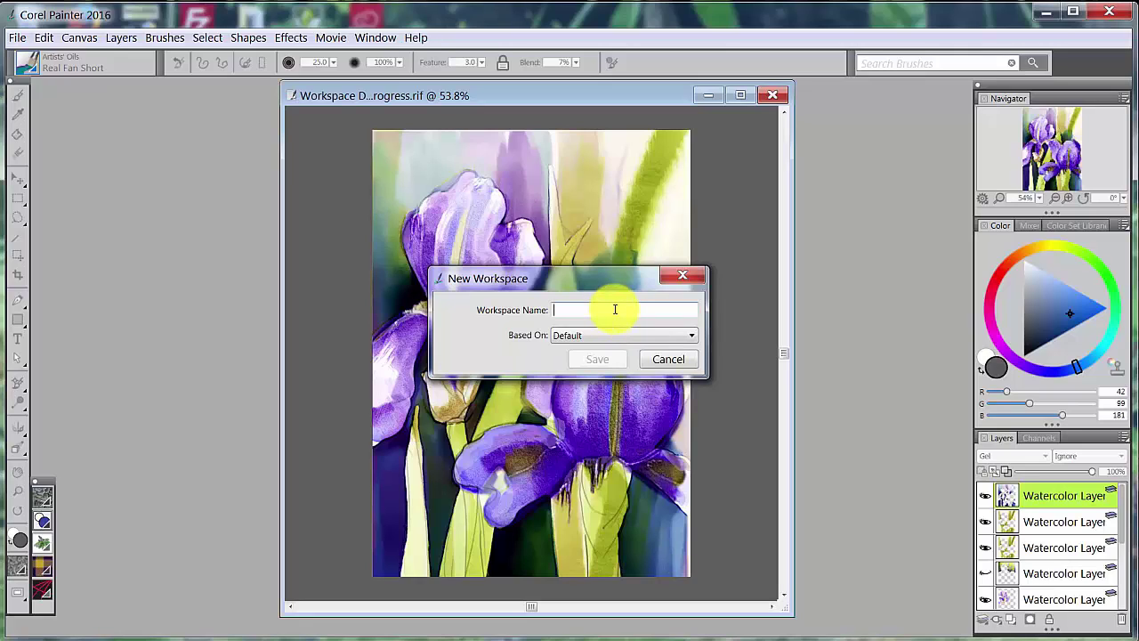
text(Video Demo)
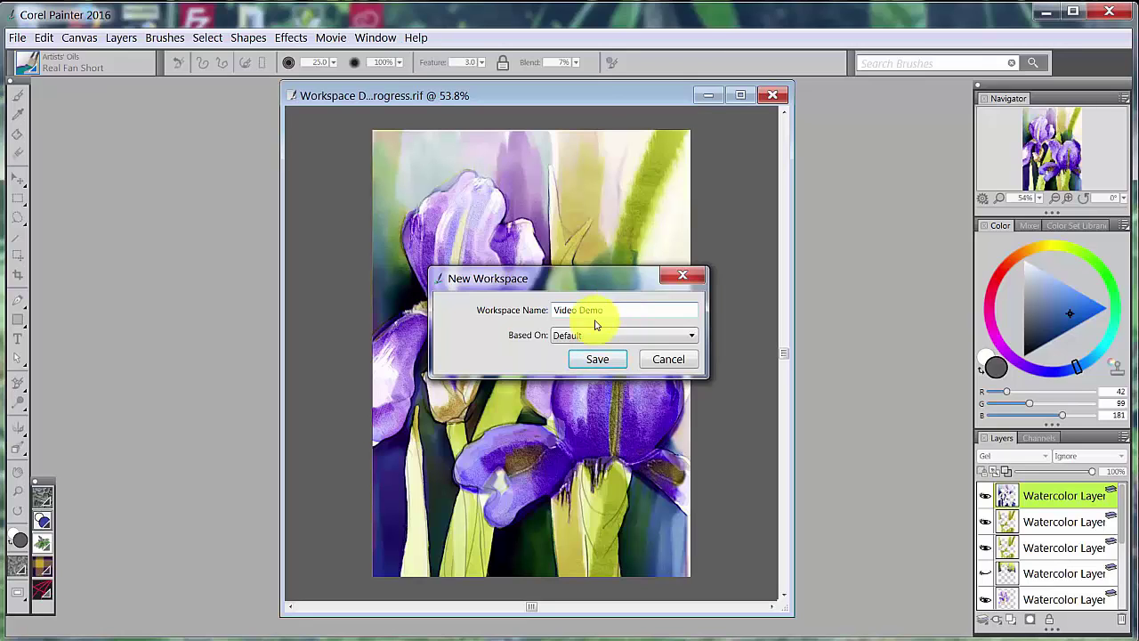
click(602, 361)
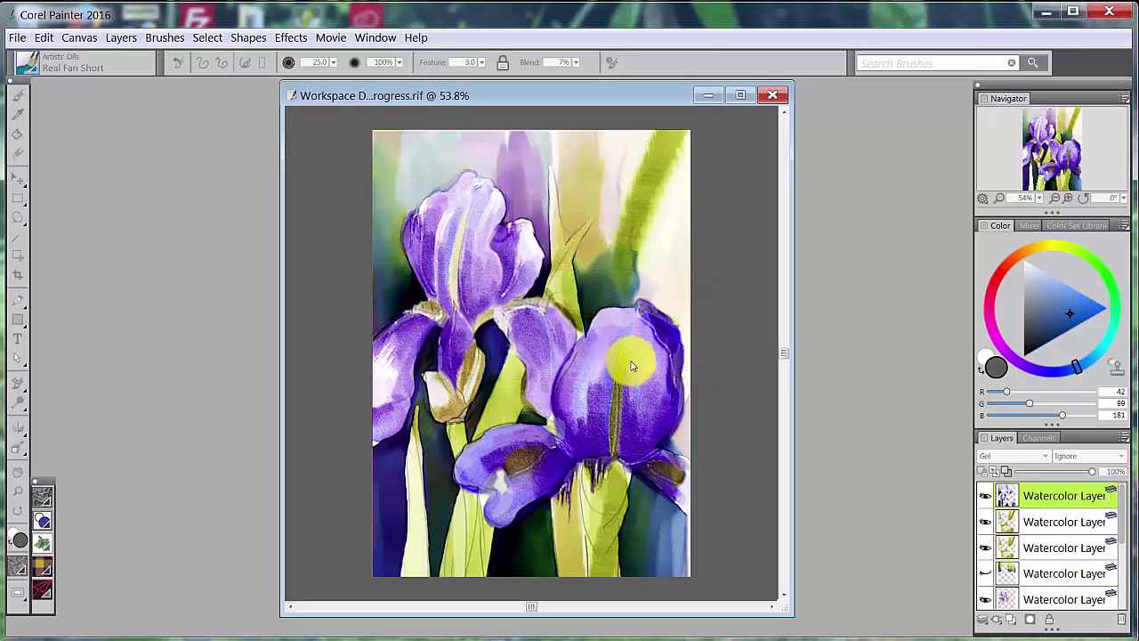
Confirm Video Demo is the active workspace and apply the Simple palette arrangement
click(374, 38)
mouse_move(255, 128)
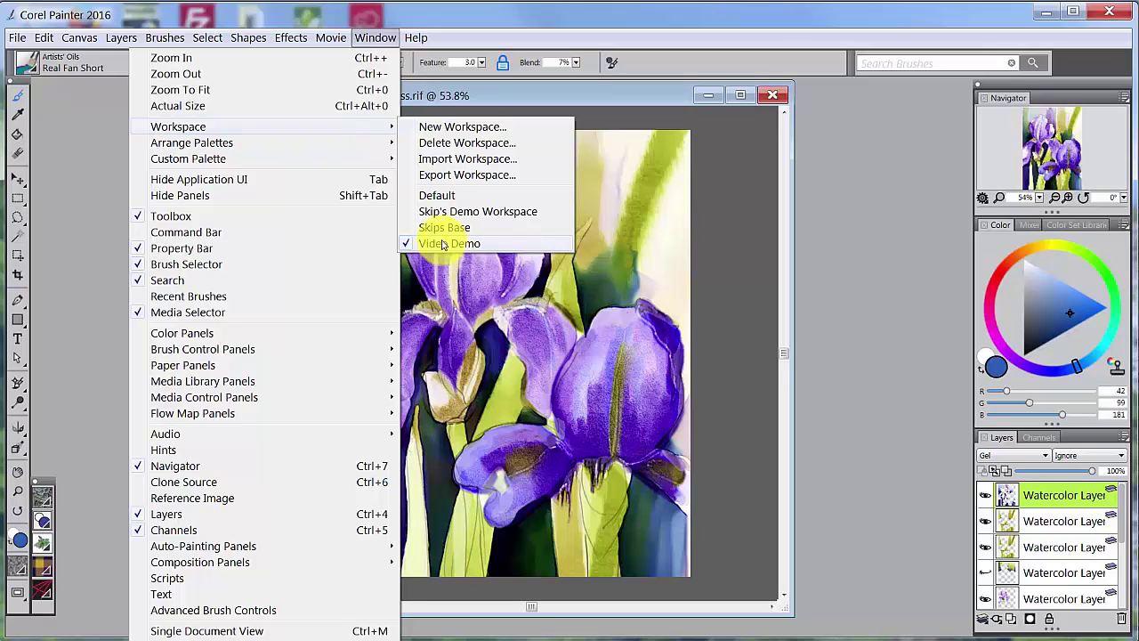
mouse_move(227, 145)
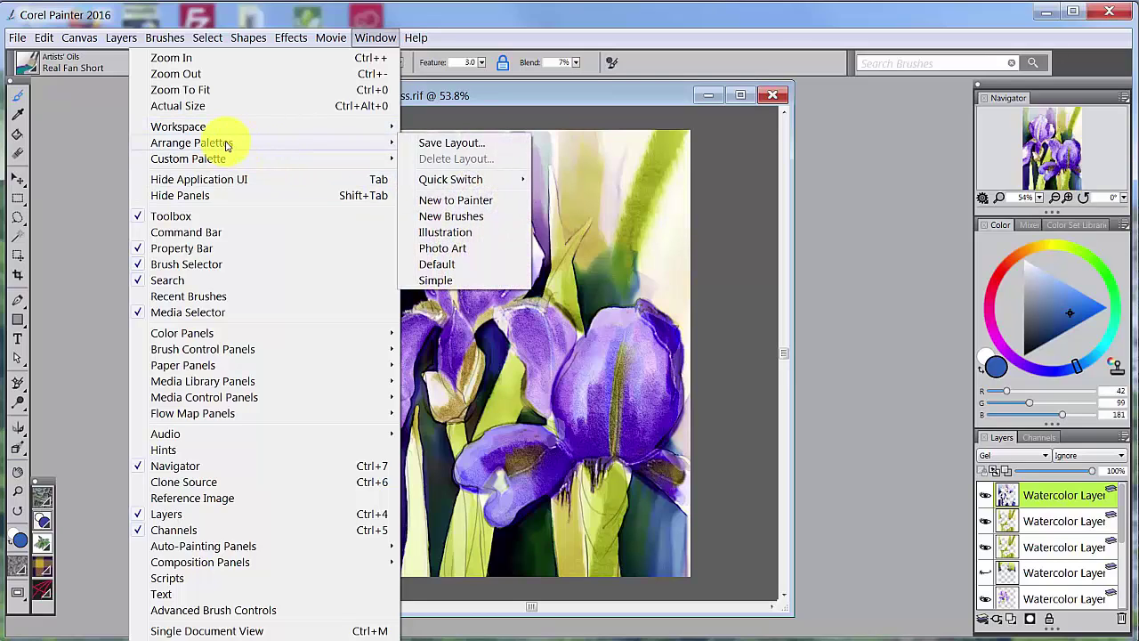
click(436, 280)
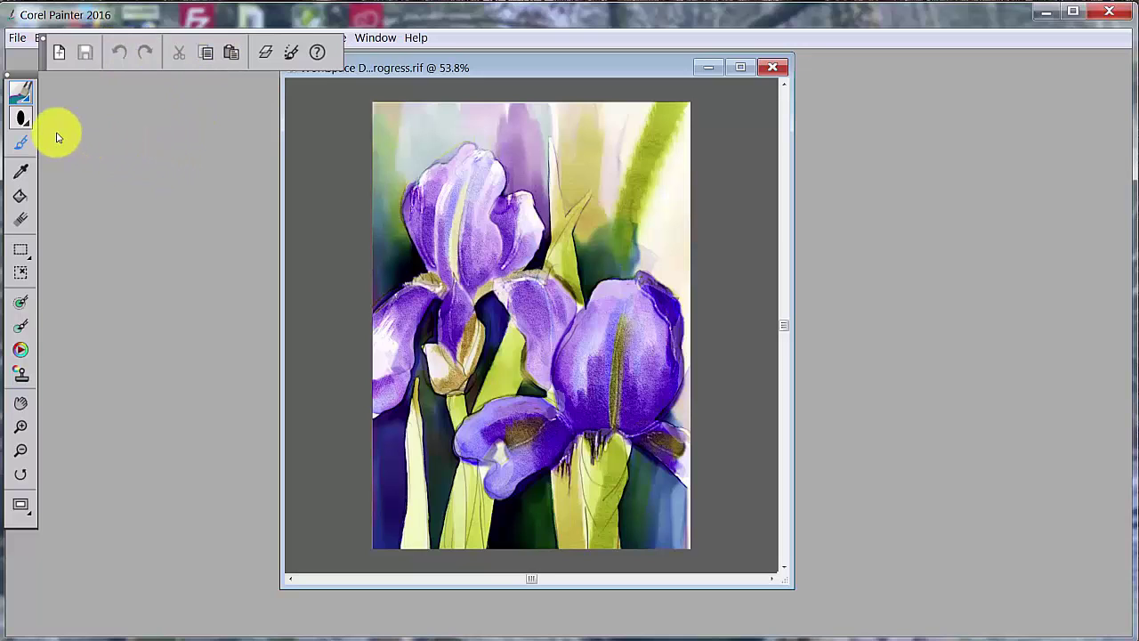
click(26, 99)
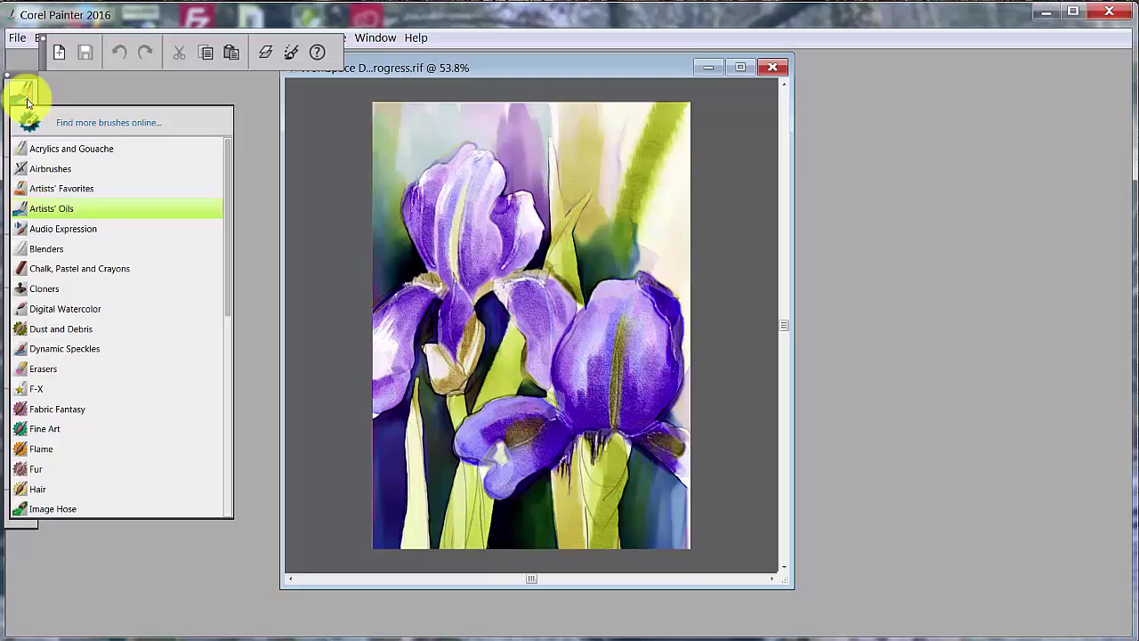
click(27, 89)
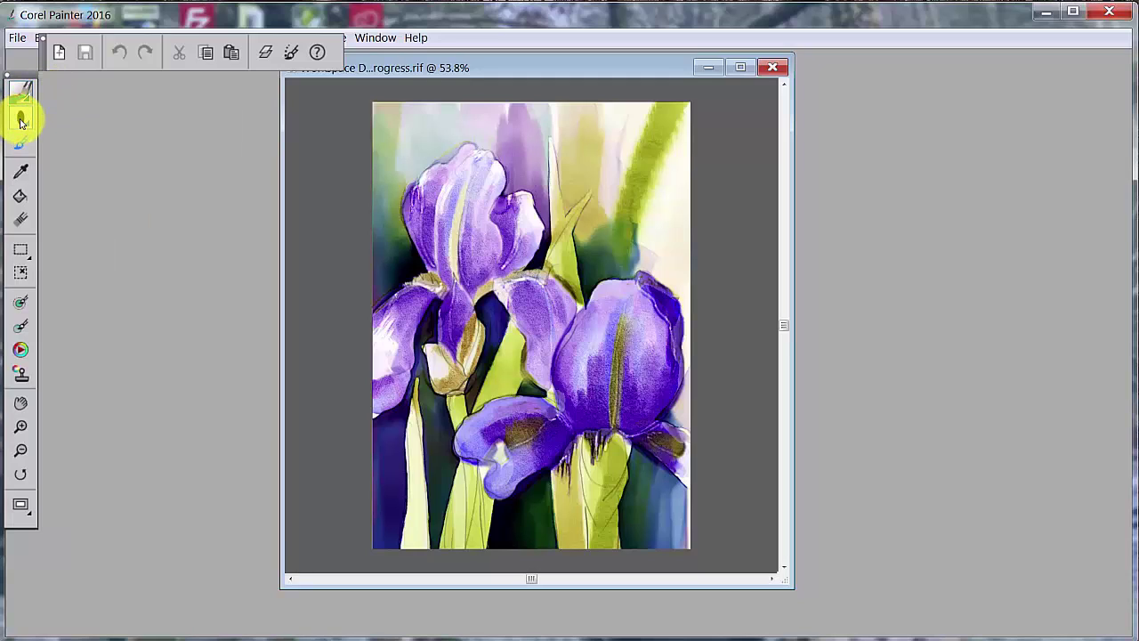
click(21, 122)
click(123, 122)
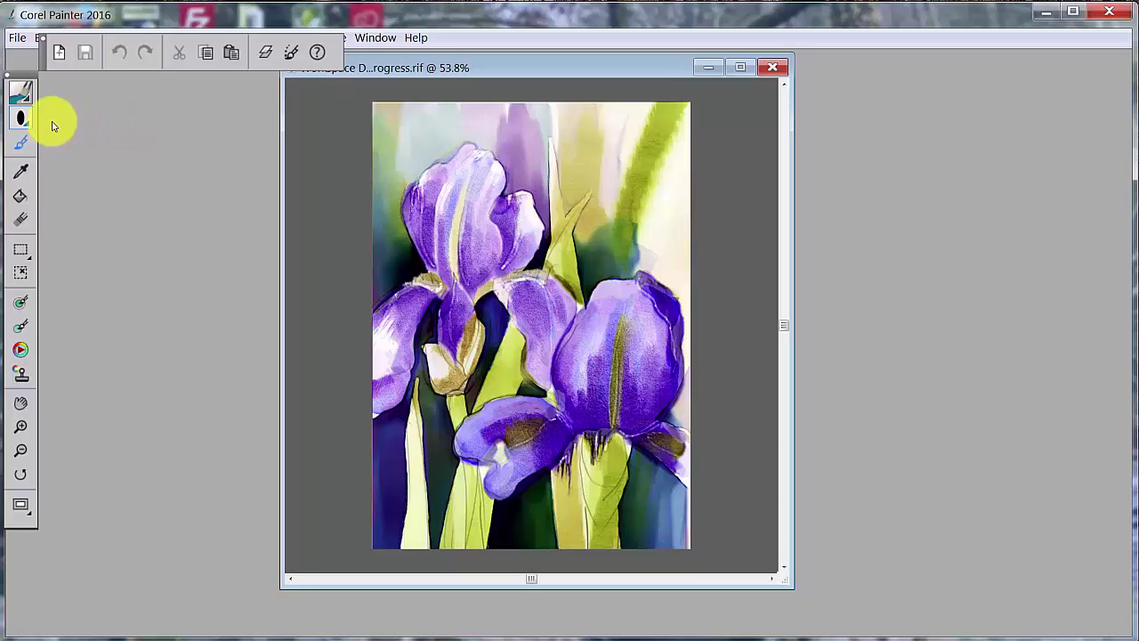
click(22, 92)
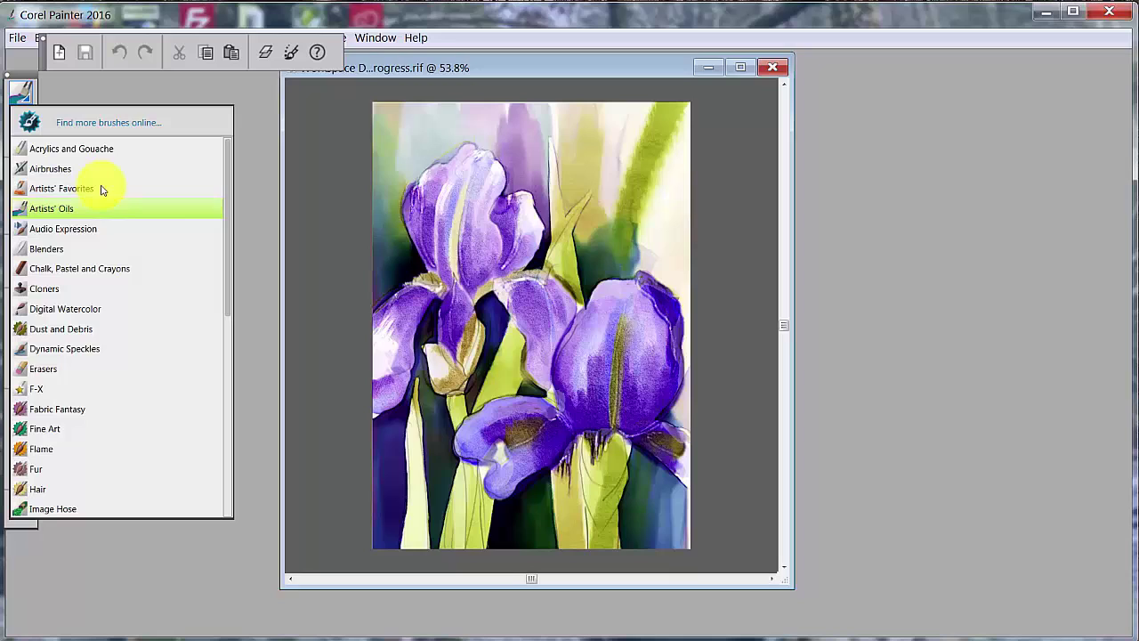
click(246, 161)
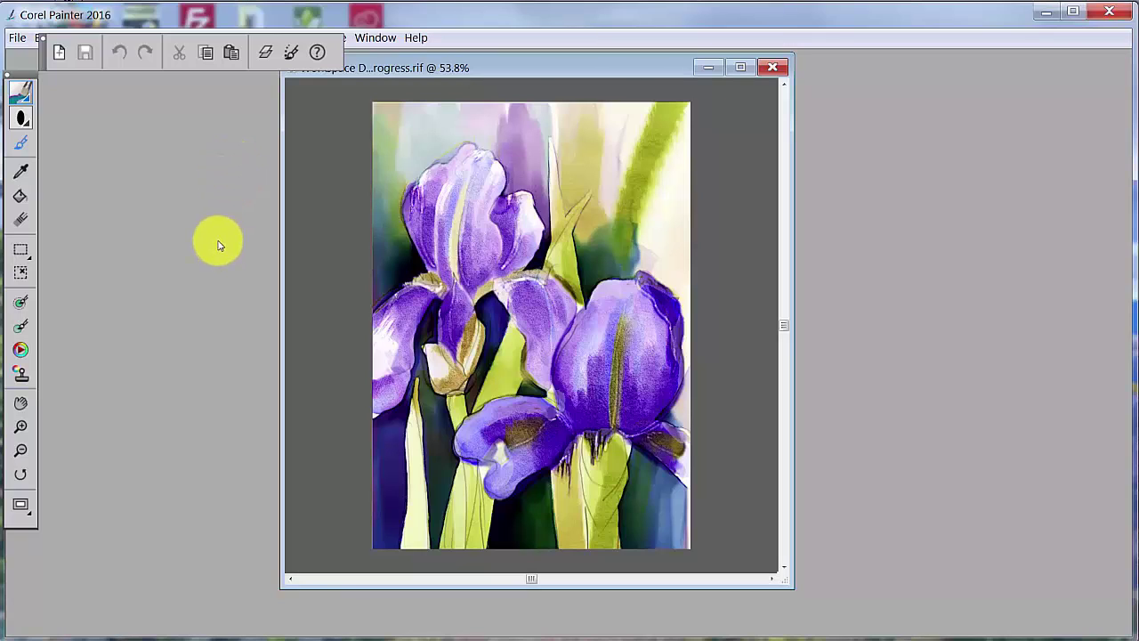
click(376, 38)
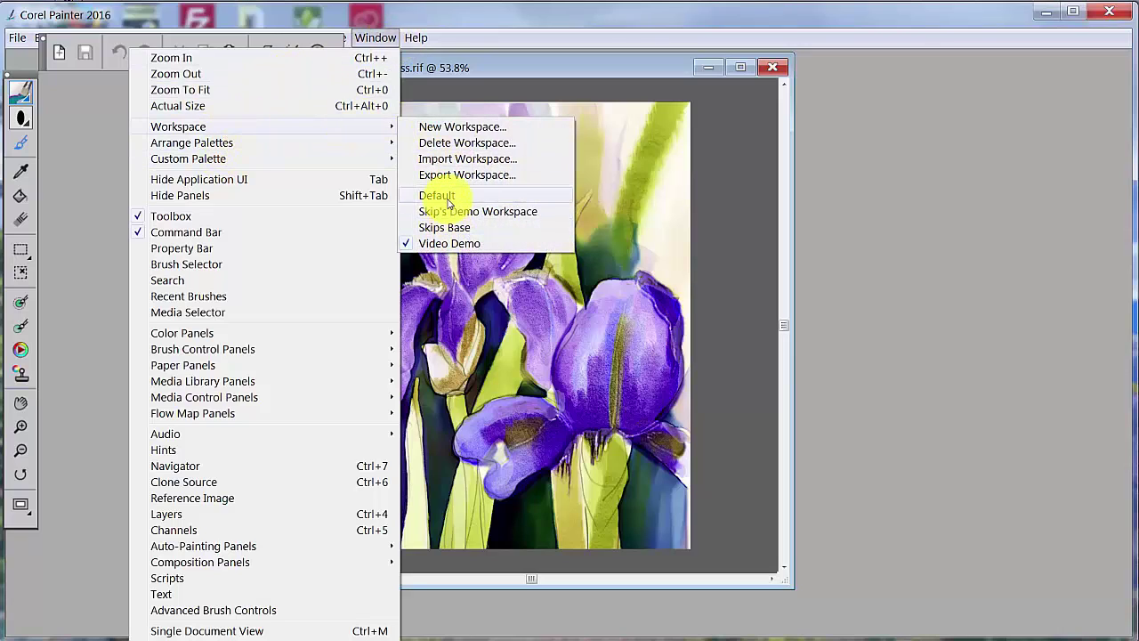
click(447, 210)
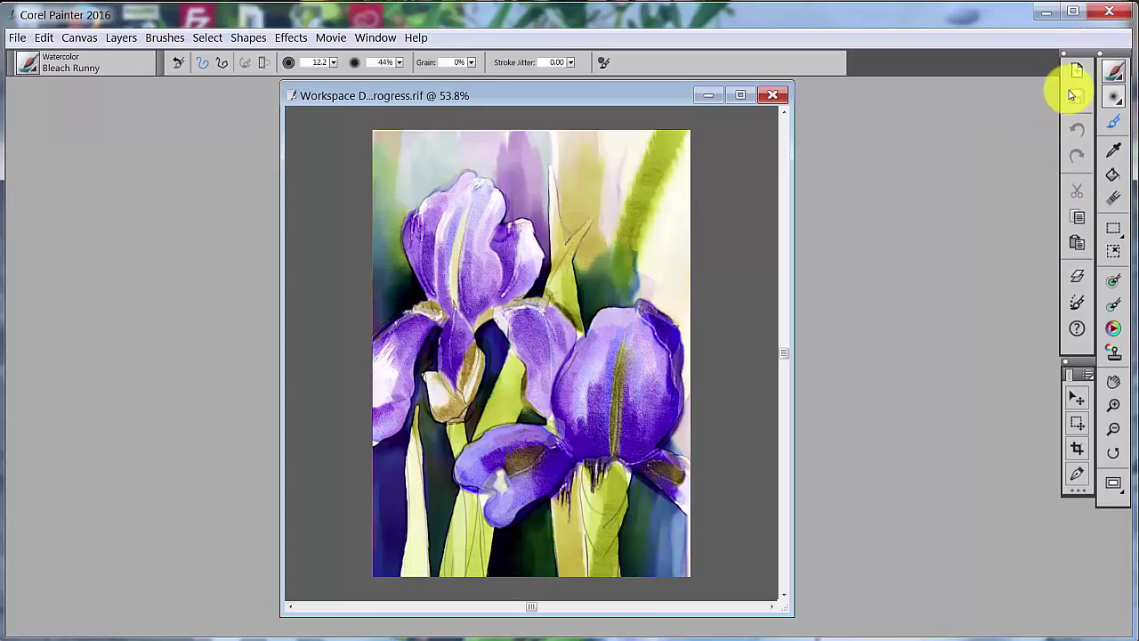
click(44, 37)
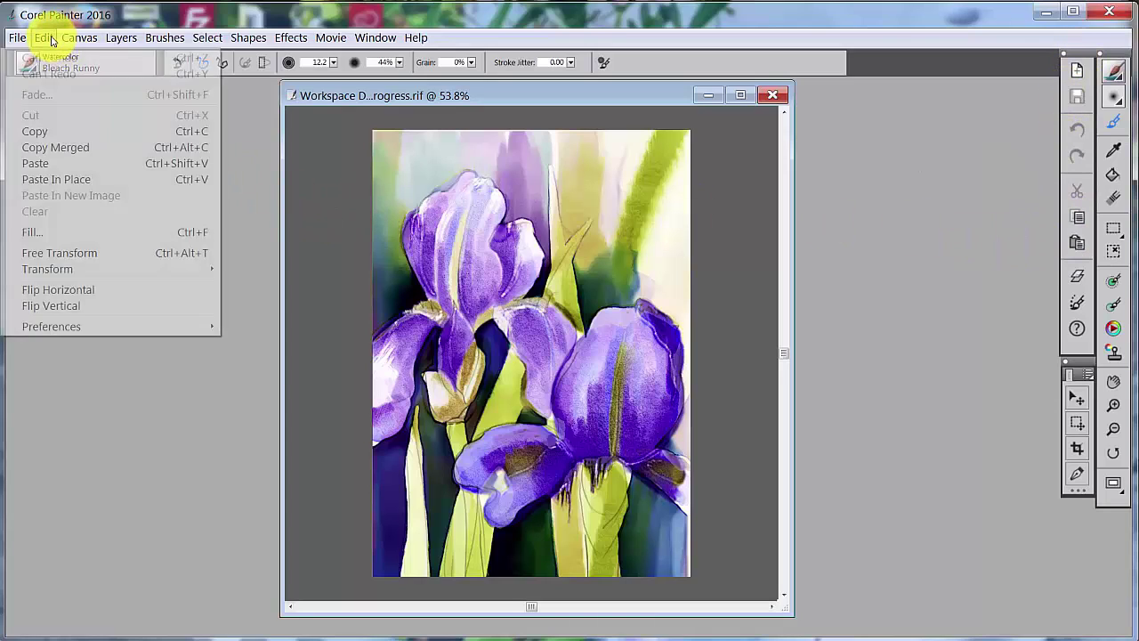
mouse_move(74, 331)
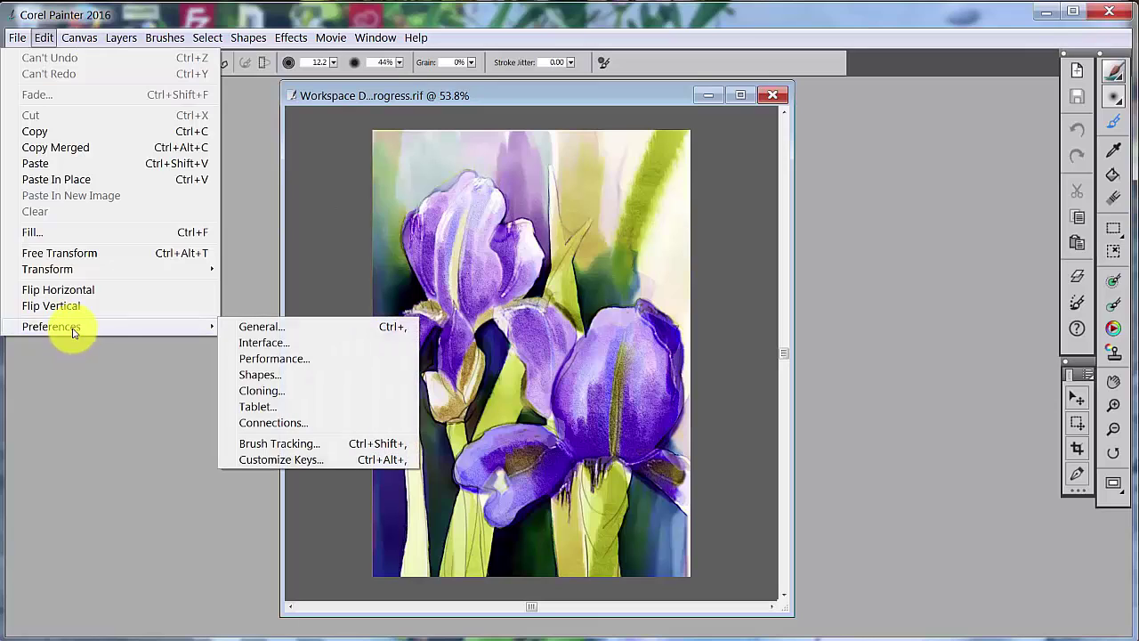
click(260, 342)
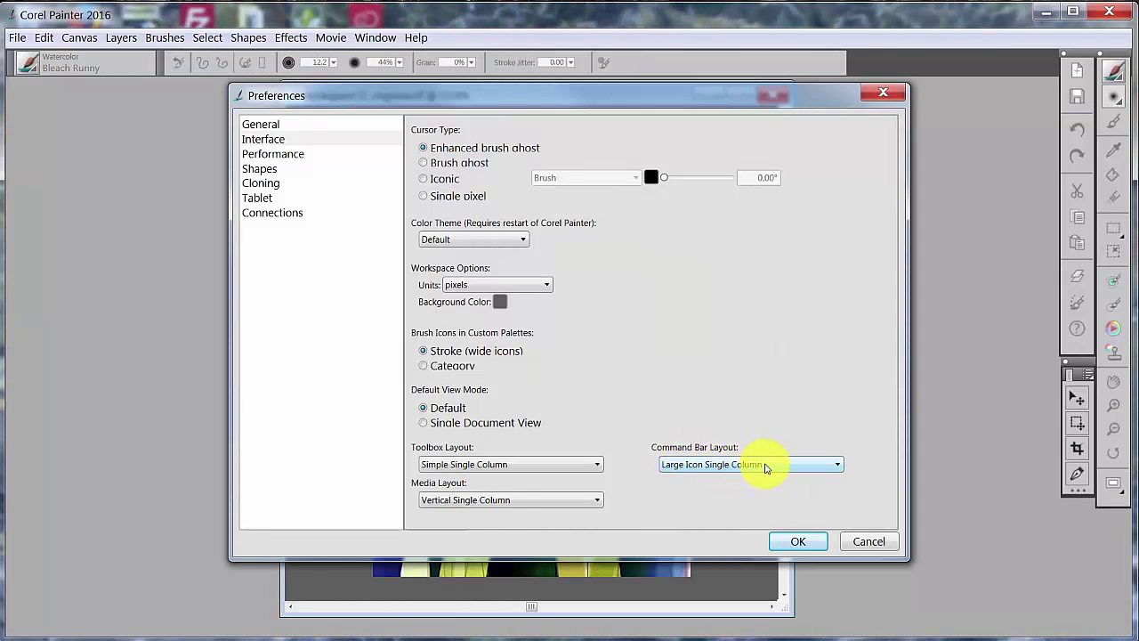
click(870, 541)
click(375, 37)
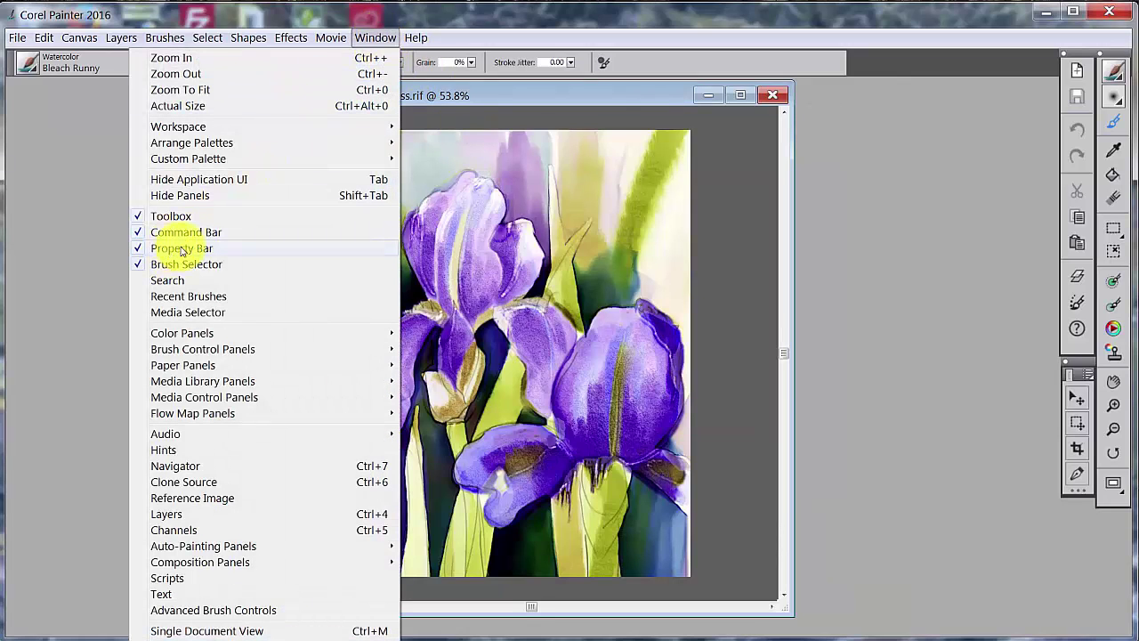
click(79, 147)
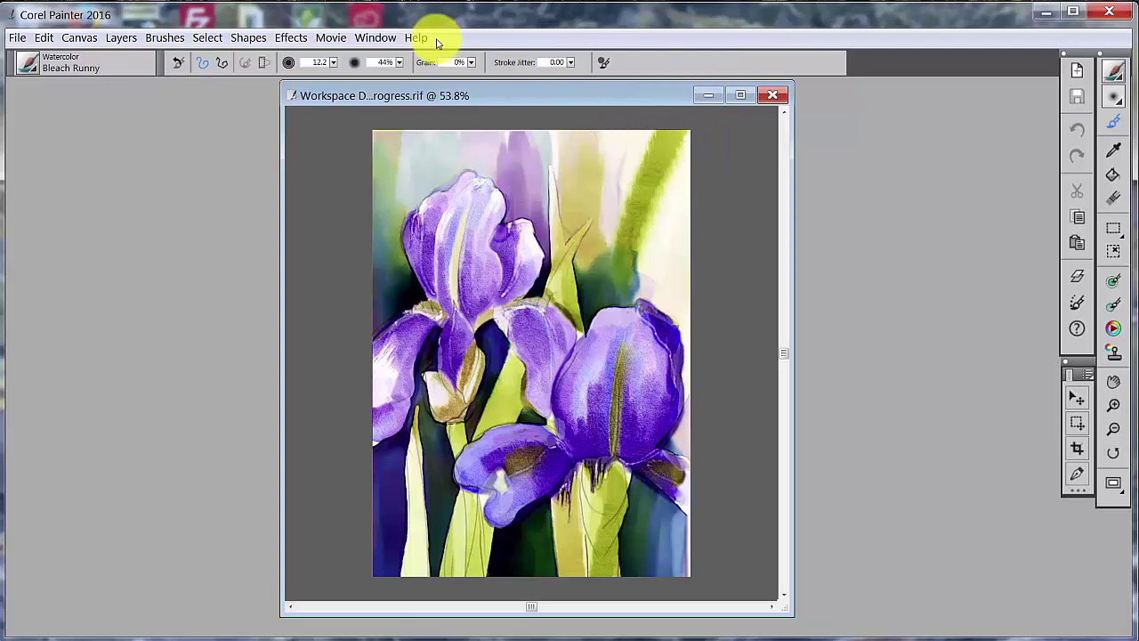
click(375, 37)
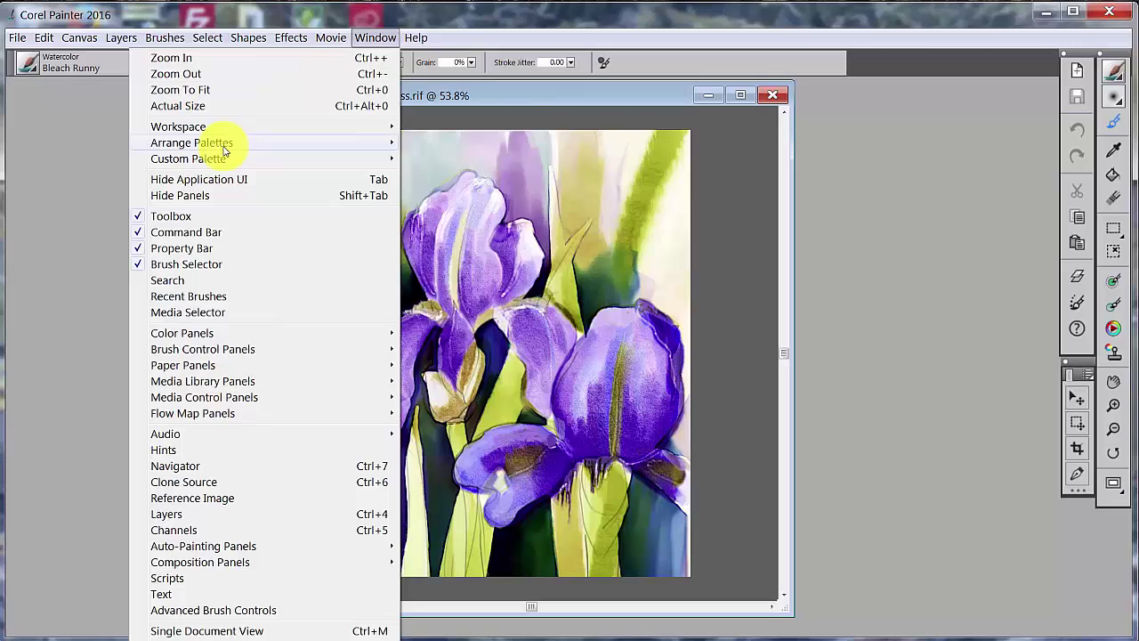
mouse_move(259, 145)
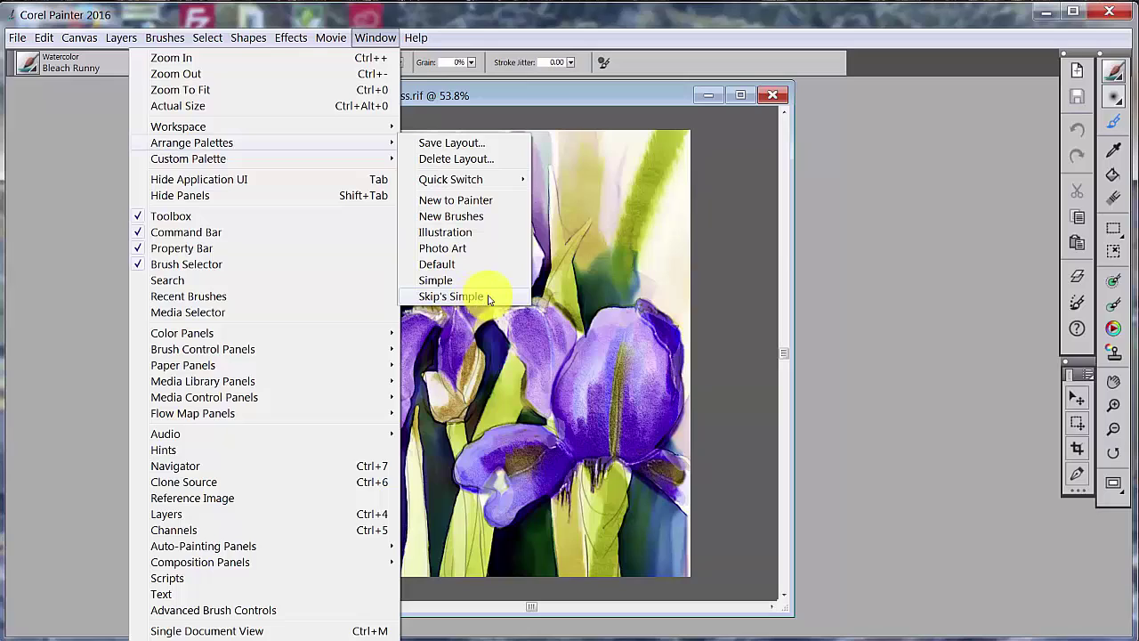
click(819, 210)
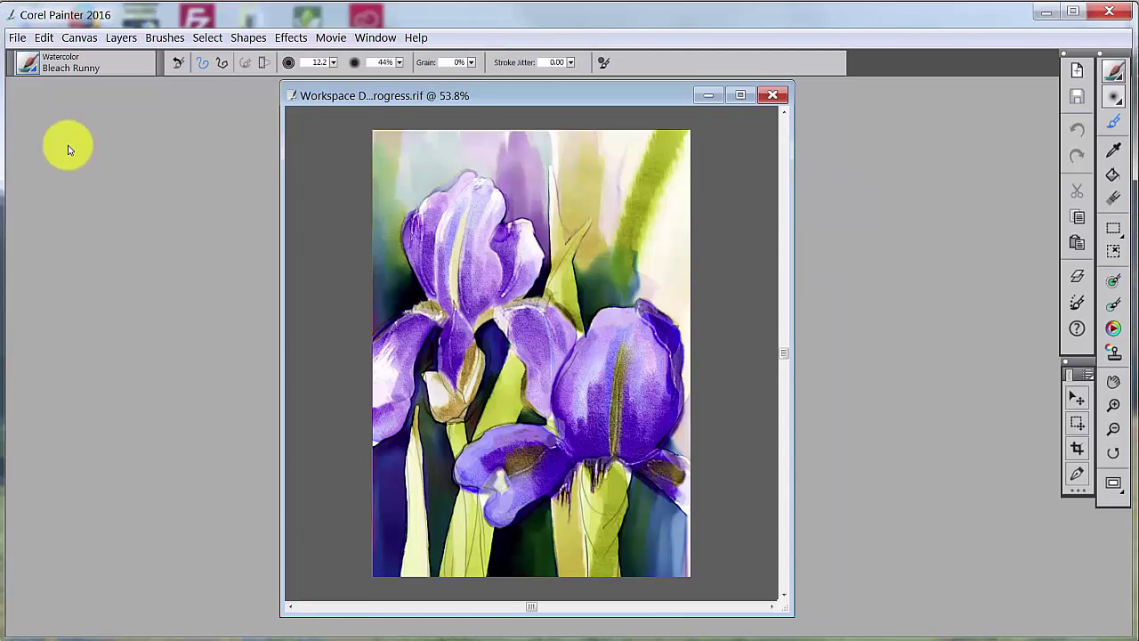
Move Watercolor and Real Watercolor up to second and third in the brush category list
click(31, 63)
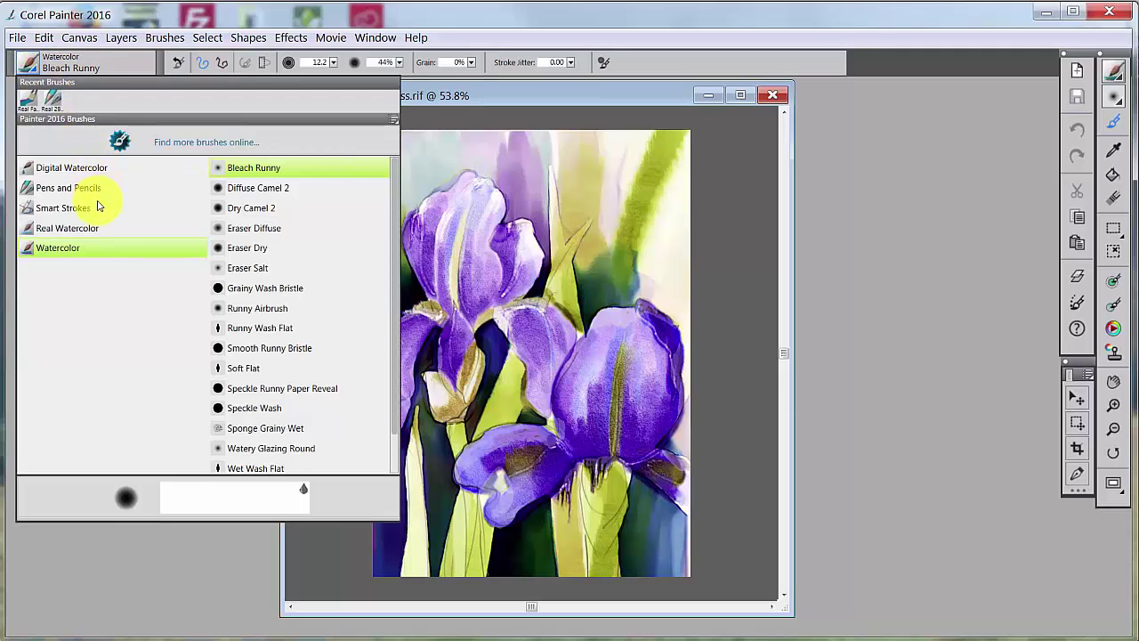
drag(84, 254, 85, 187)
mouse_move(76, 249)
mouse_down()
mouse_move(83, 214)
mouse_move(92, 231)
mouse_up()
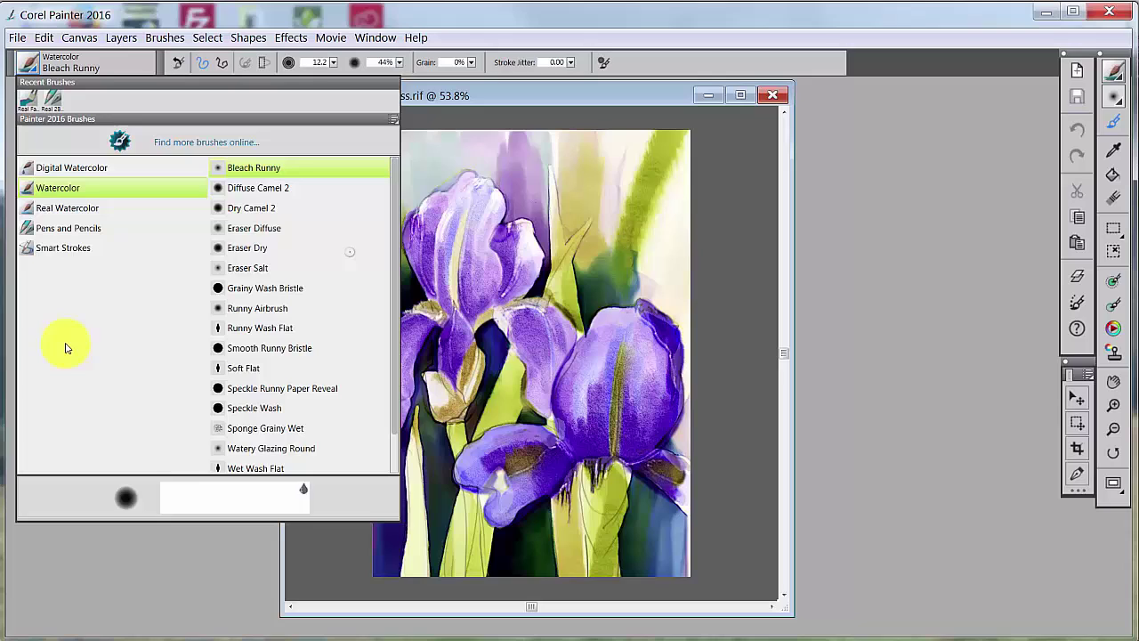
Hide the Pens and Pencils and Smart Strokes categories, then close the brush library
click(85, 228)
right_click(86, 231)
click(148, 237)
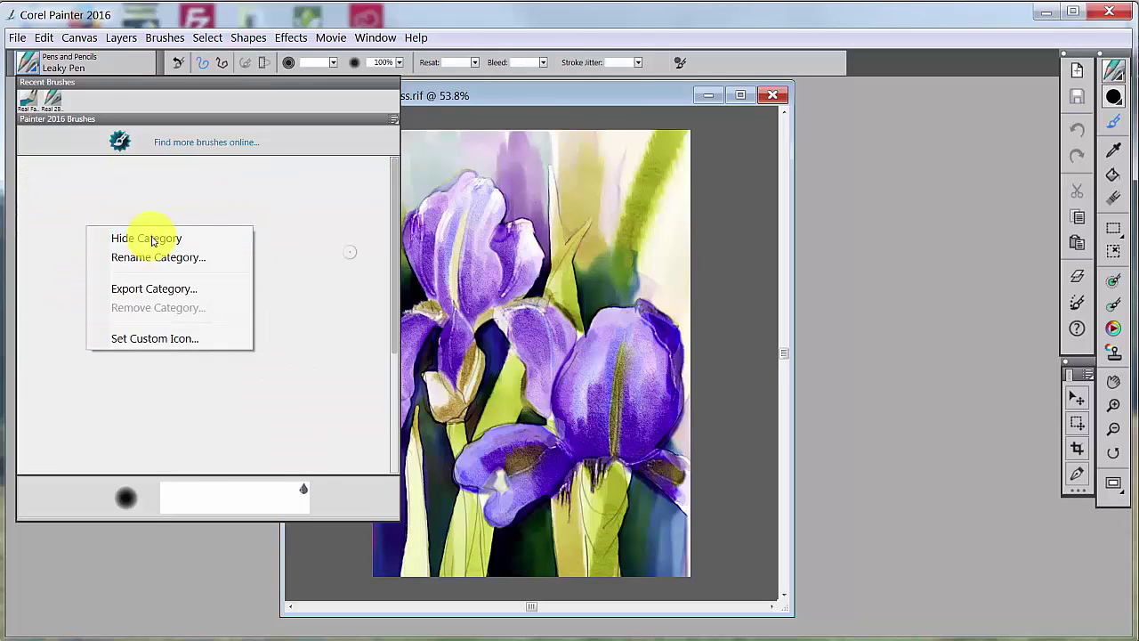
right_click(101, 230)
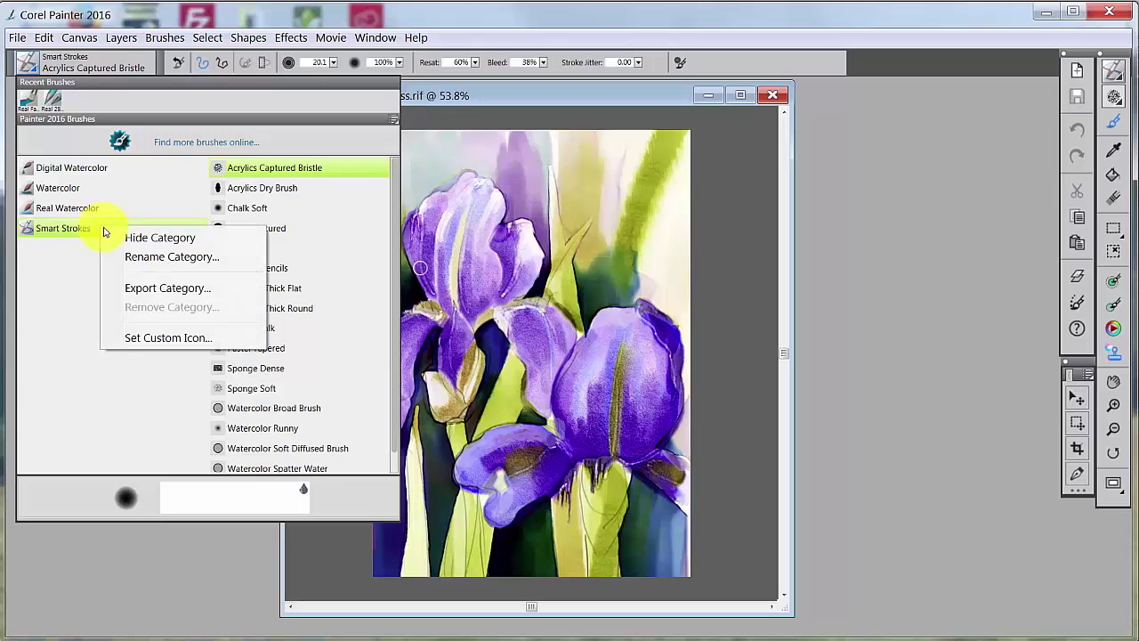
click(153, 239)
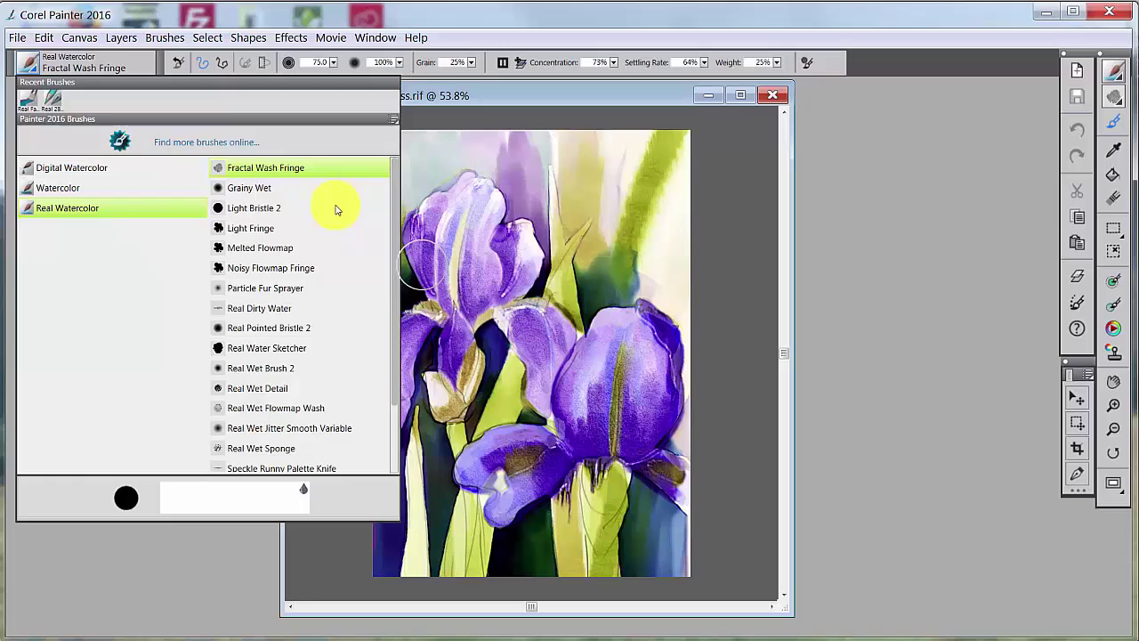
click(393, 118)
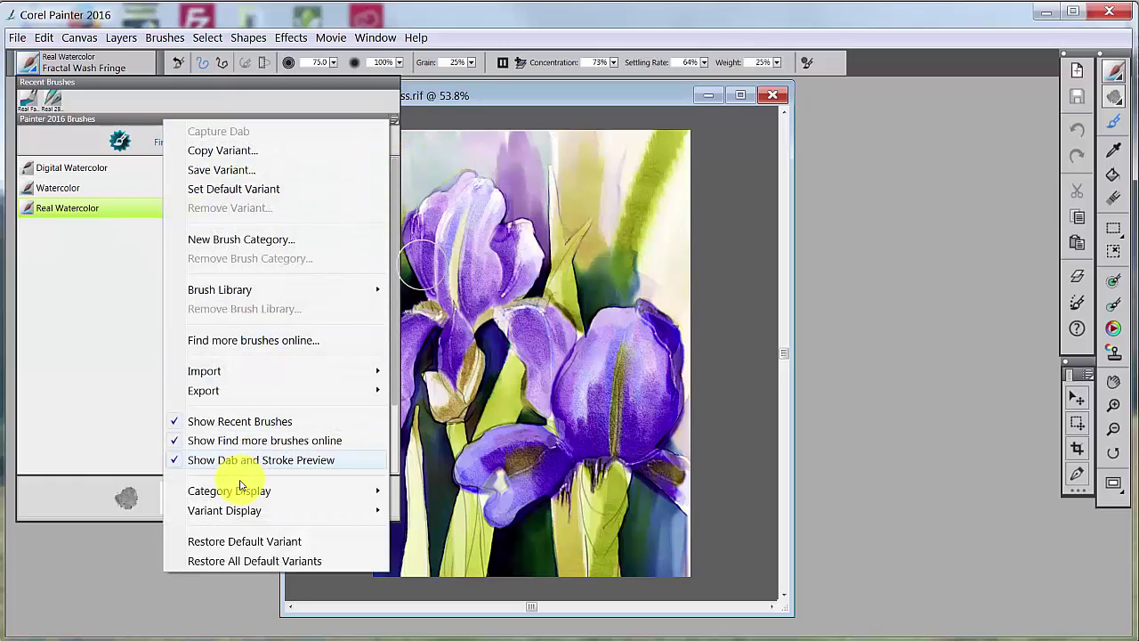
mouse_move(252, 491)
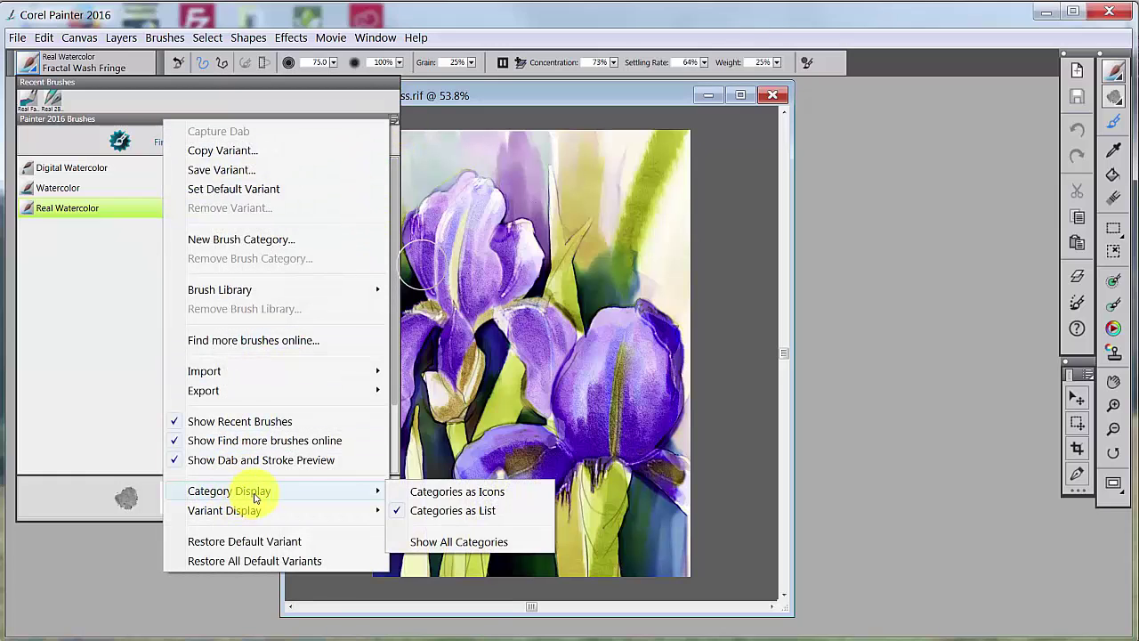
click(457, 543)
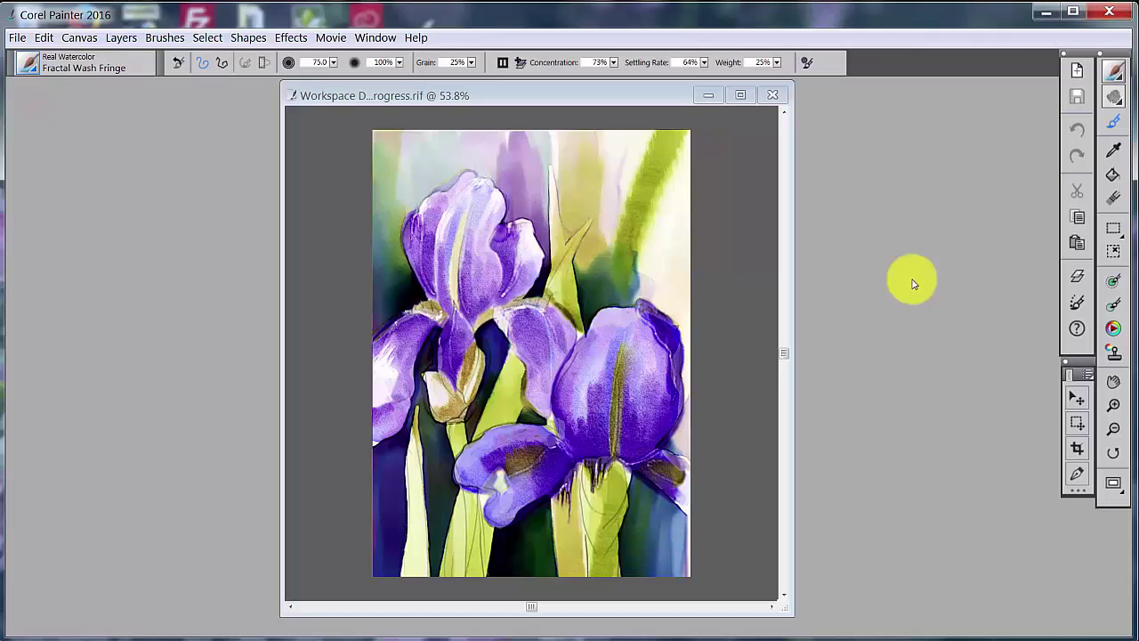
Open Color Sets from the radial menu, float it left of the painting, and close the docked panels
key(grave)
click(541, 325)
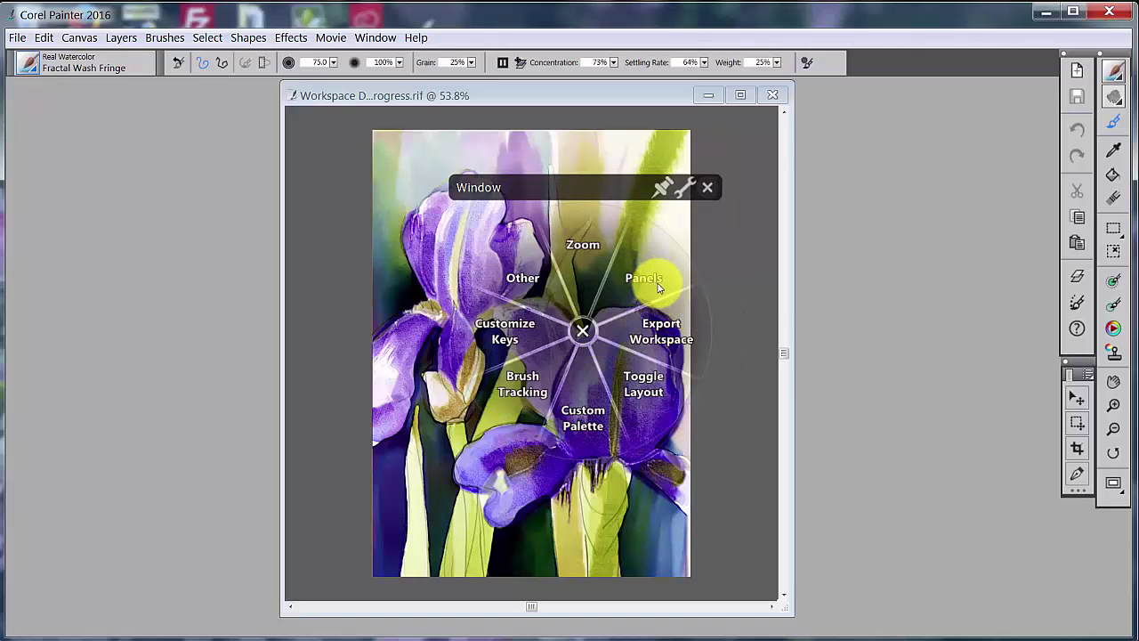
click(658, 286)
click(660, 191)
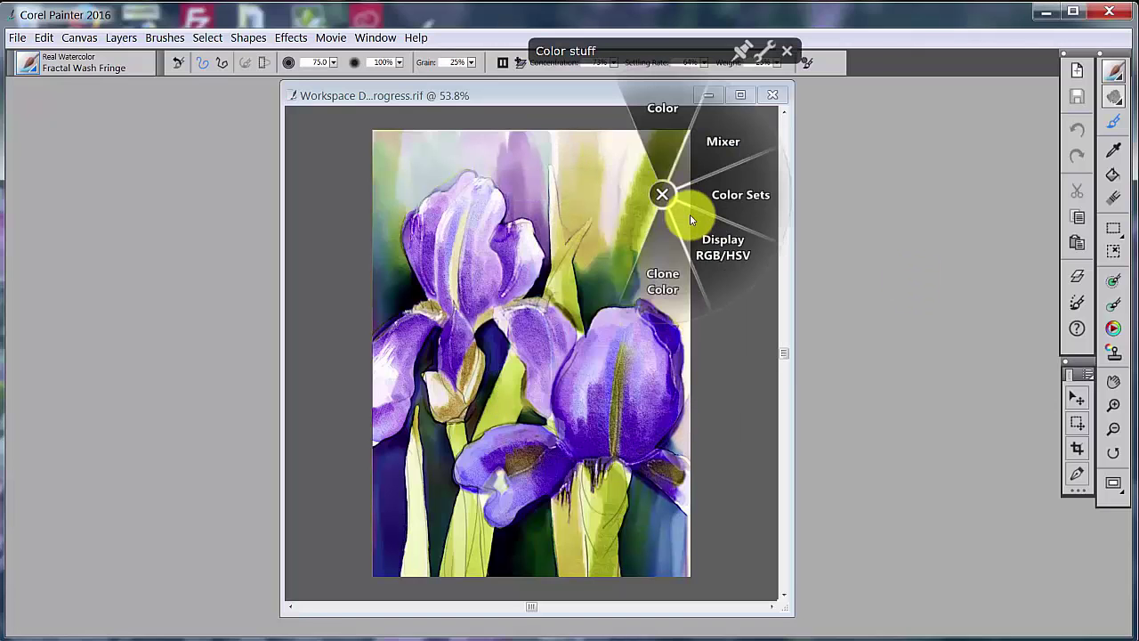
click(743, 195)
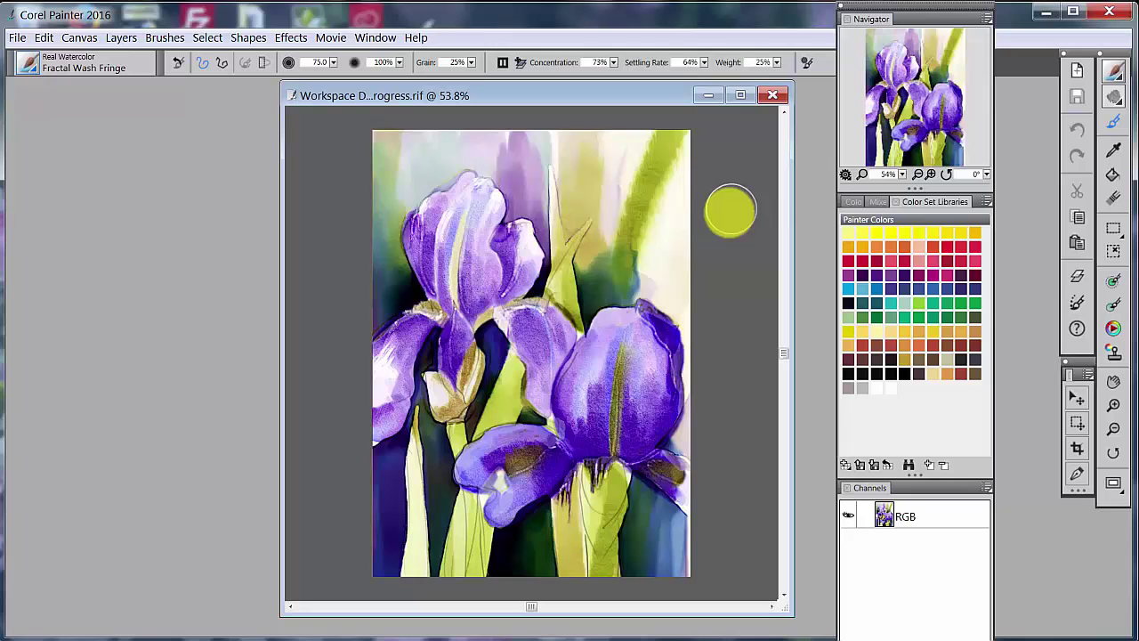
drag(941, 204, 107, 196)
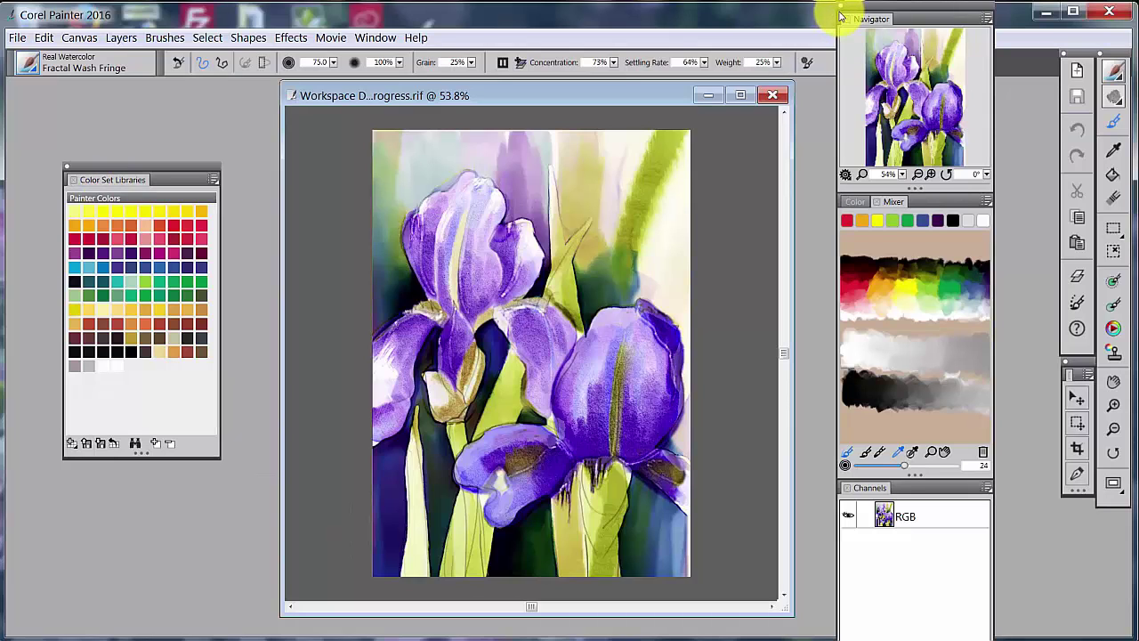
drag(839, 12, 828, 7)
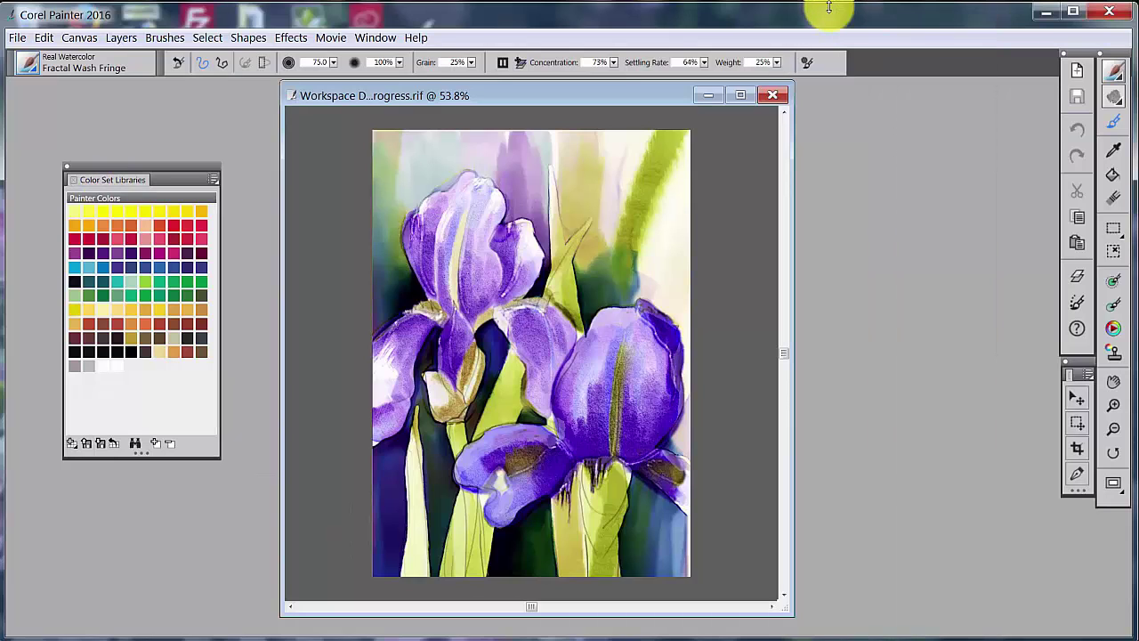
Import the 'Traditional Japanese Colors from Kidoraku' set and move its panel right of the painting
click(213, 180)
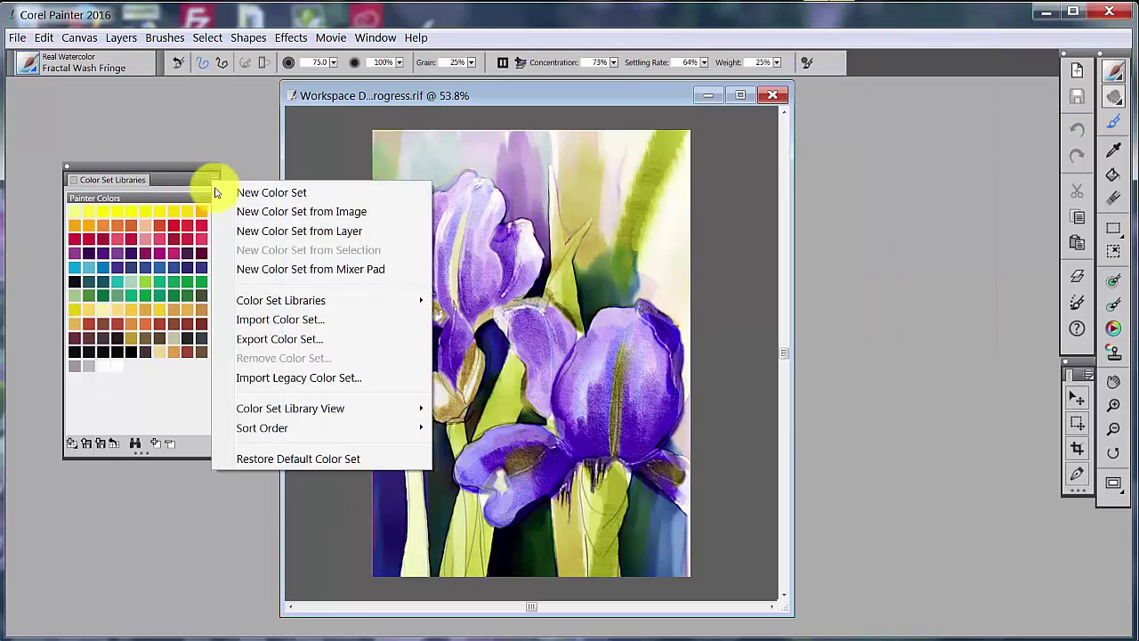
click(311, 328)
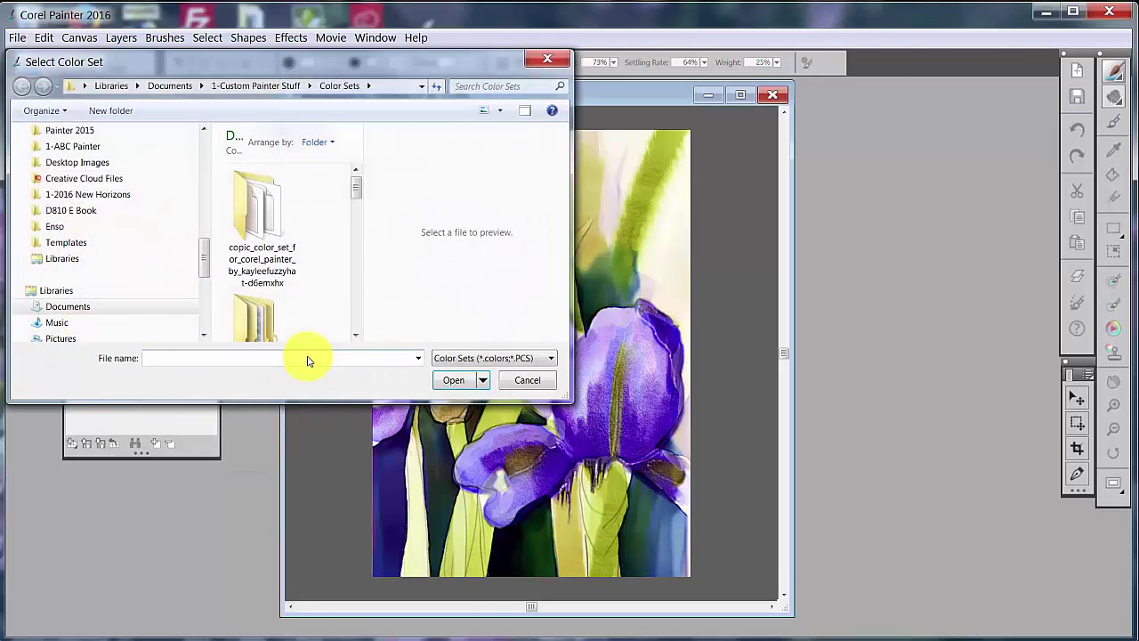
drag(356, 177, 361, 317)
click(261, 274)
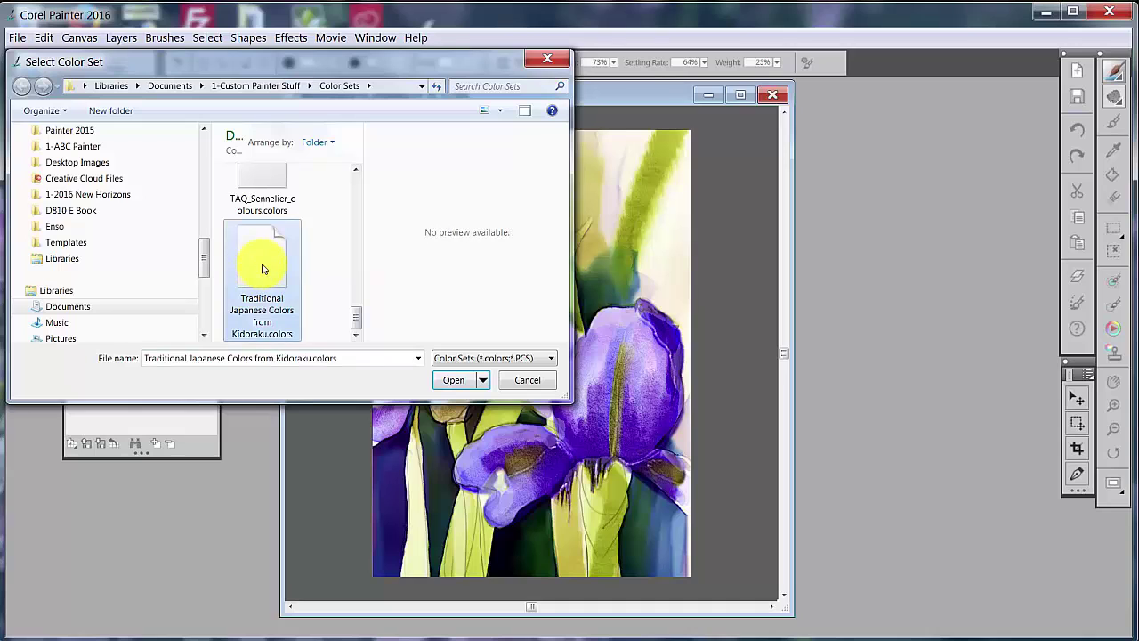
click(454, 382)
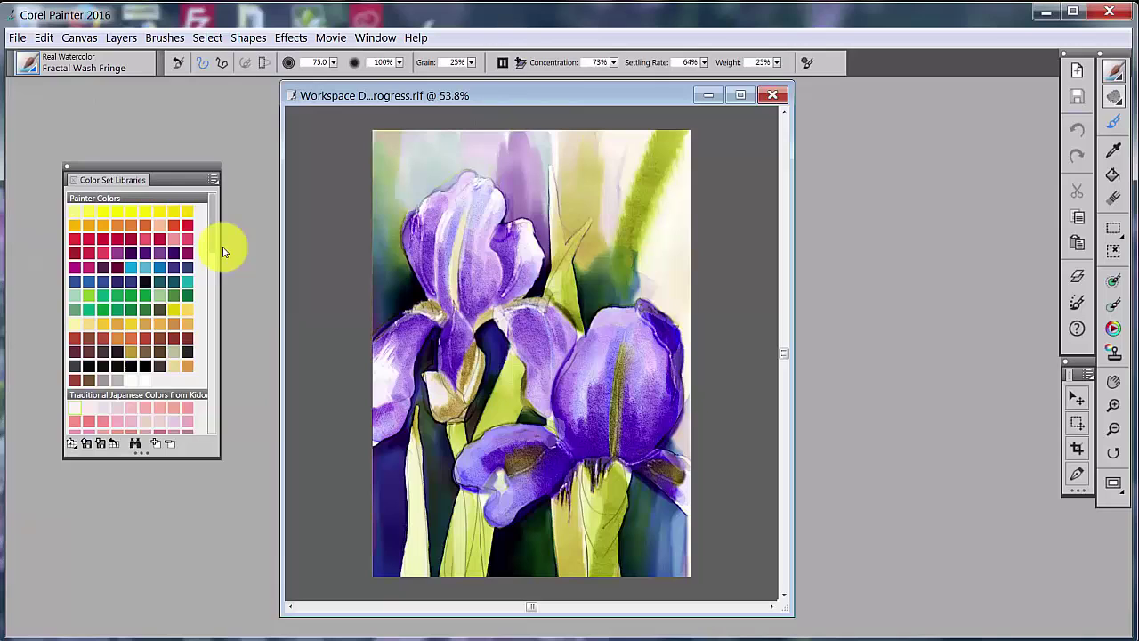
scroll(208, 282, down, 3)
mouse_move(208, 282)
mouse_down()
mouse_move(209, 430)
mouse_move(208, 230)
mouse_up()
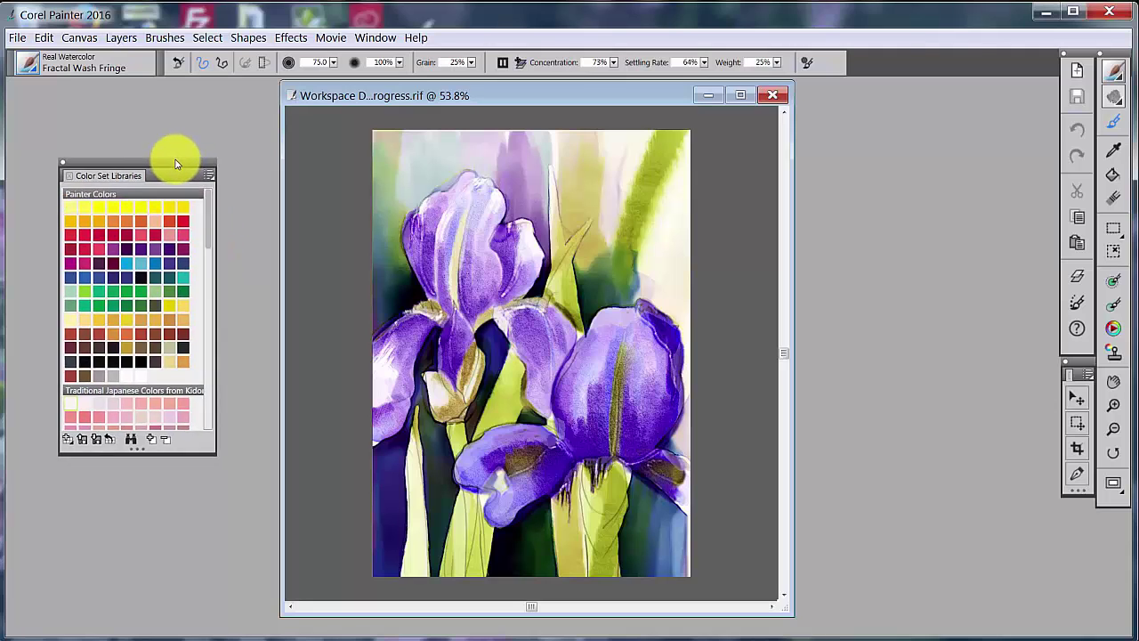
drag(173, 167, 1017, 44)
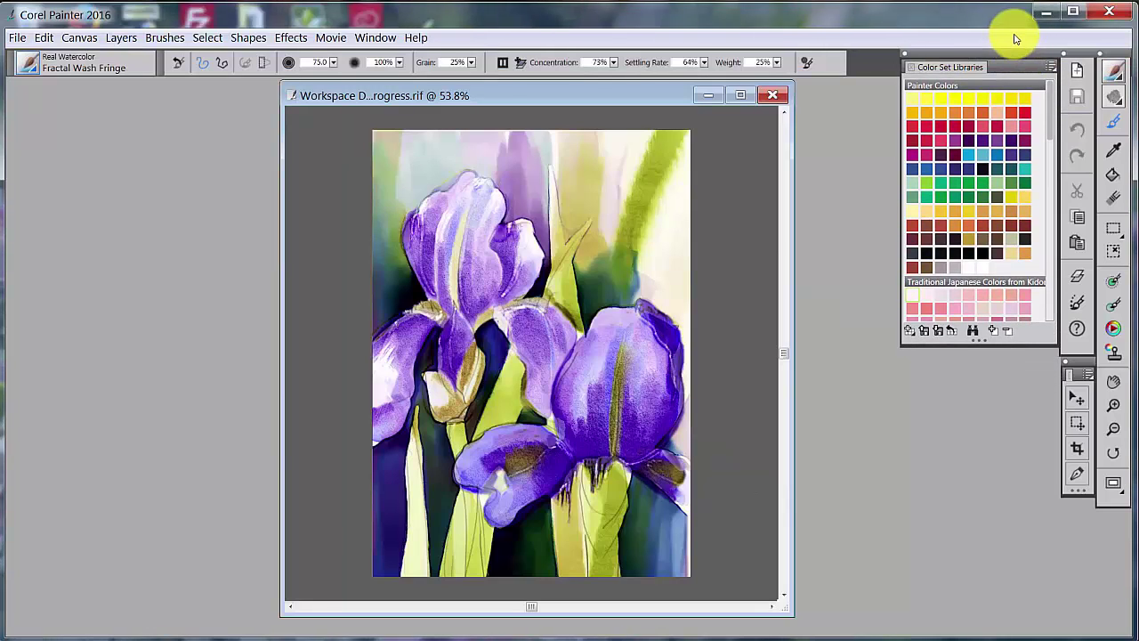
Save the palette layout as 'Skip's Simple', replacing the existing layout of that name
click(374, 37)
mouse_move(330, 38)
mouse_move(374, 36)
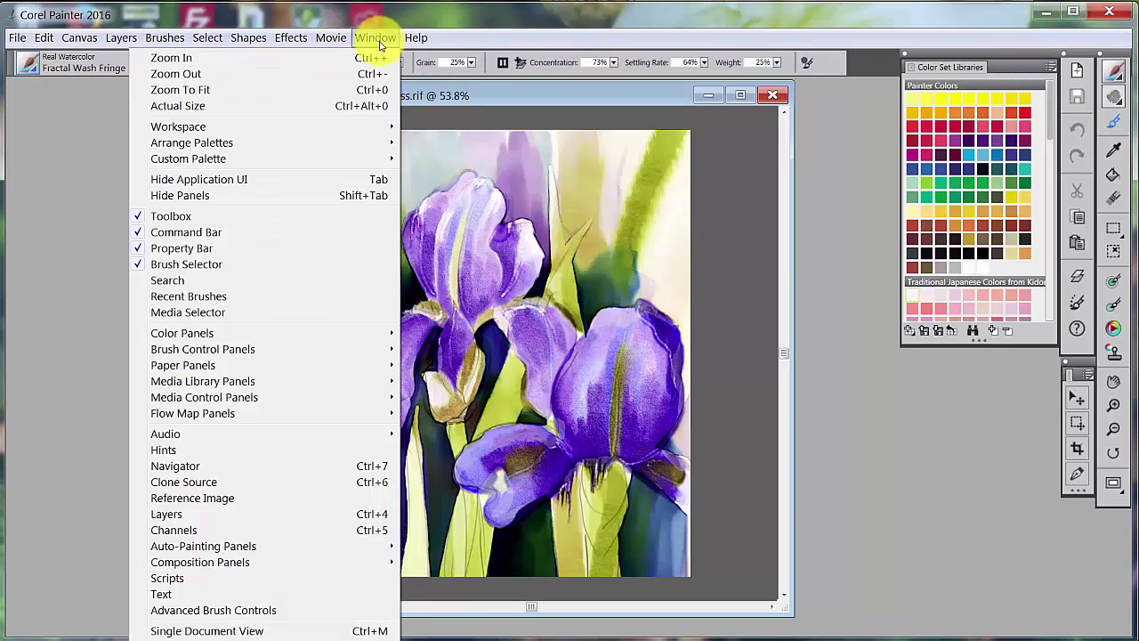
mouse_move(222, 149)
mouse_move(279, 143)
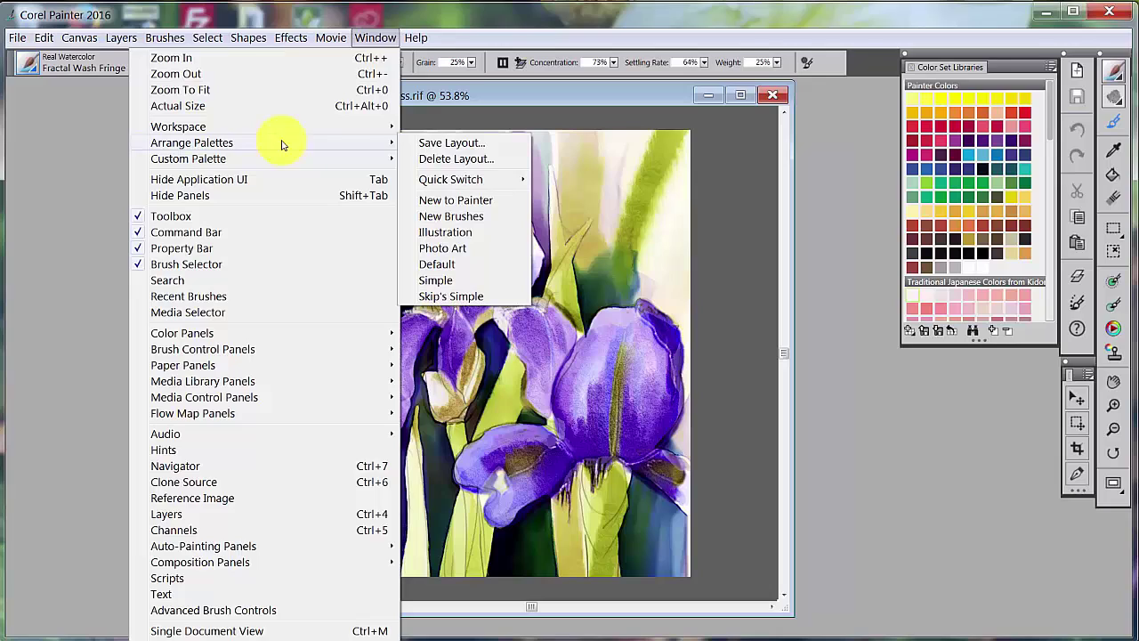
click(433, 143)
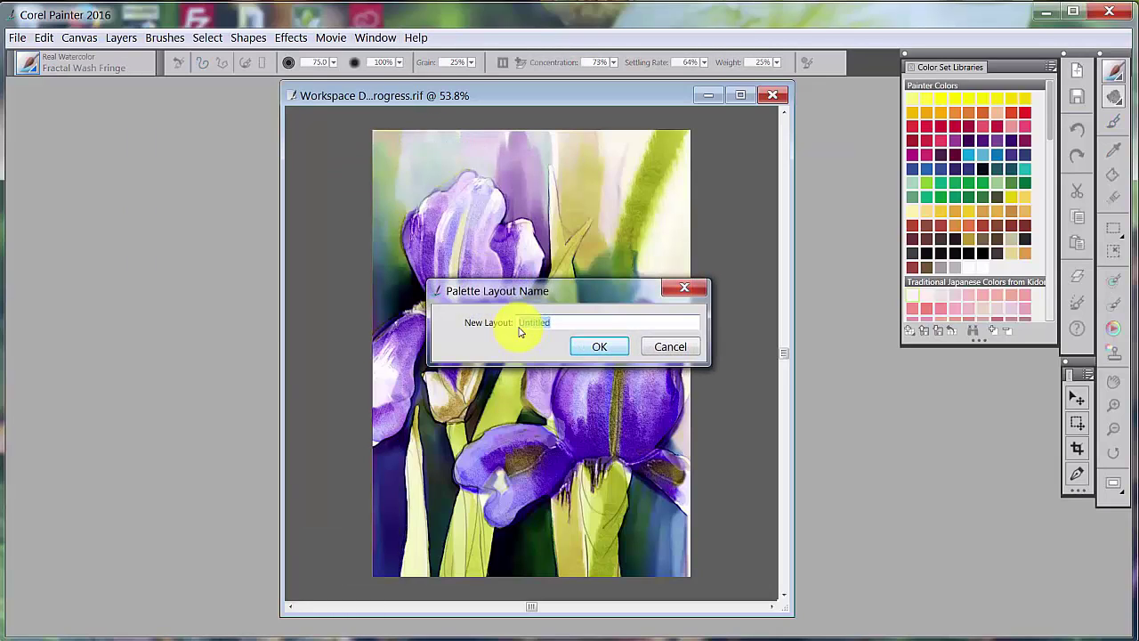
text(Skip's Simple)
click(592, 347)
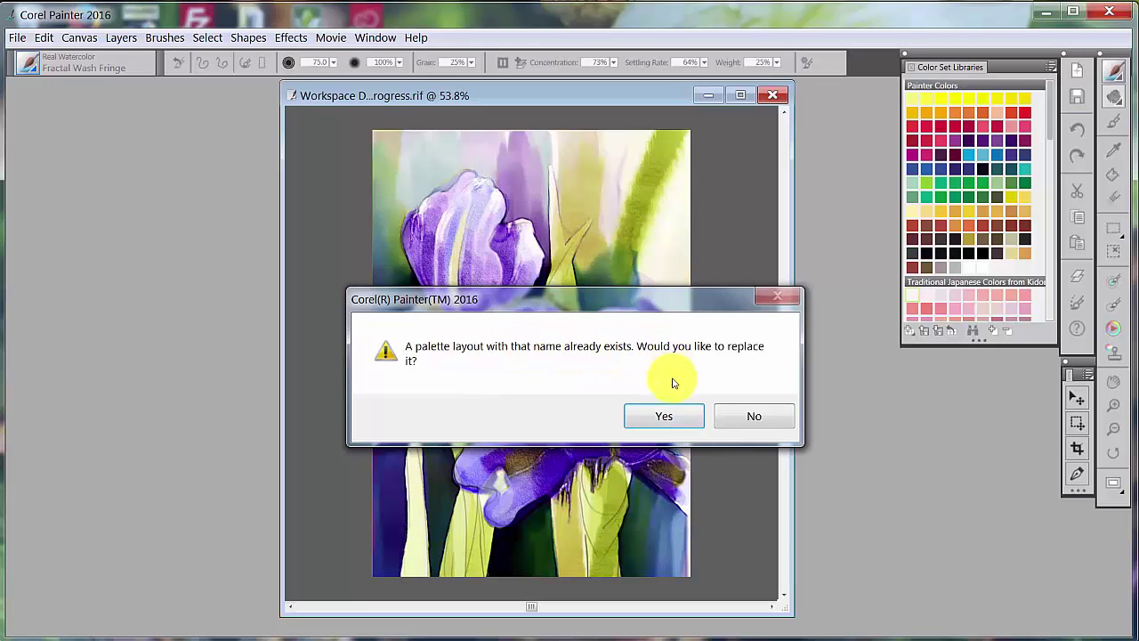
click(663, 418)
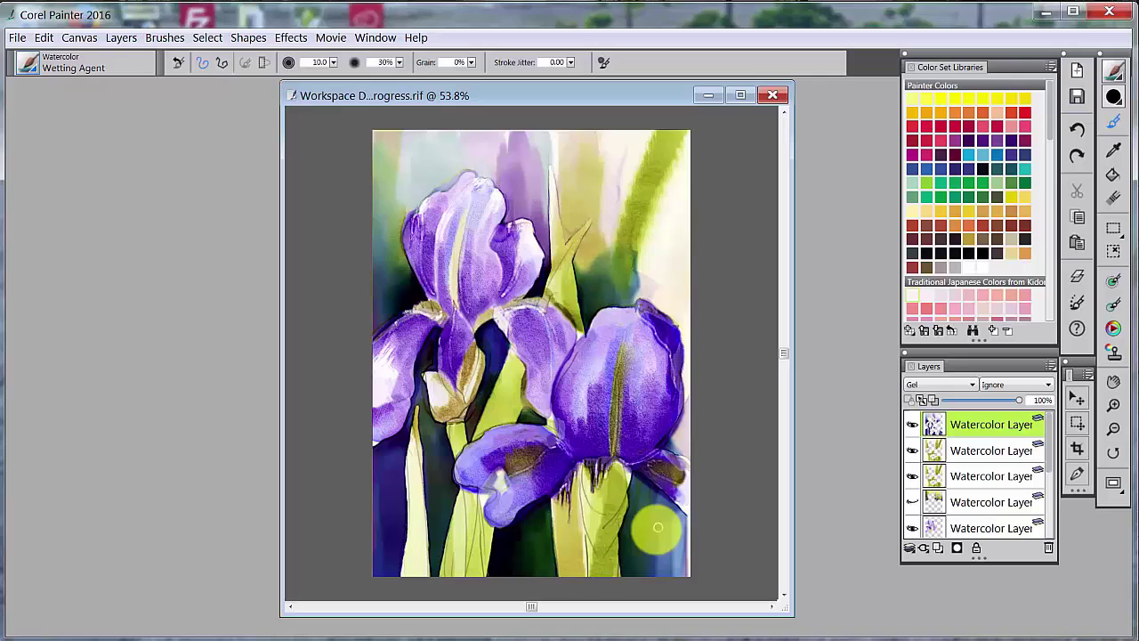
Paint a Wetting Agent stroke across the lower right of the painting
mouse_move(657, 528)
mouse_down()
mouse_move(669, 502)
mouse_move(686, 519)
mouse_move(689, 585)
mouse_up()
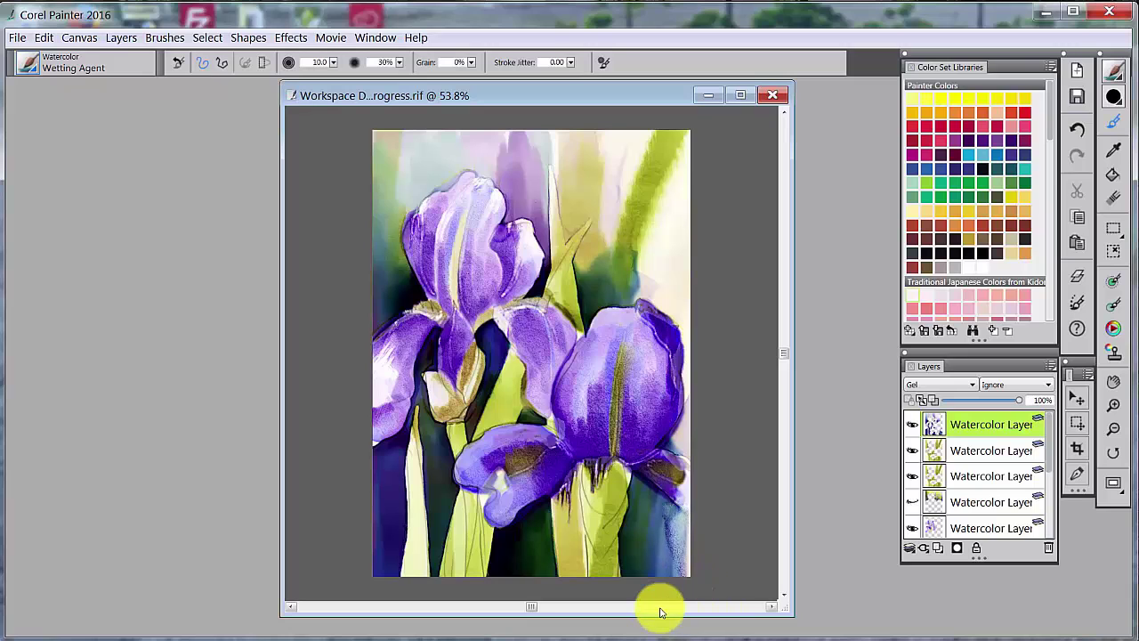